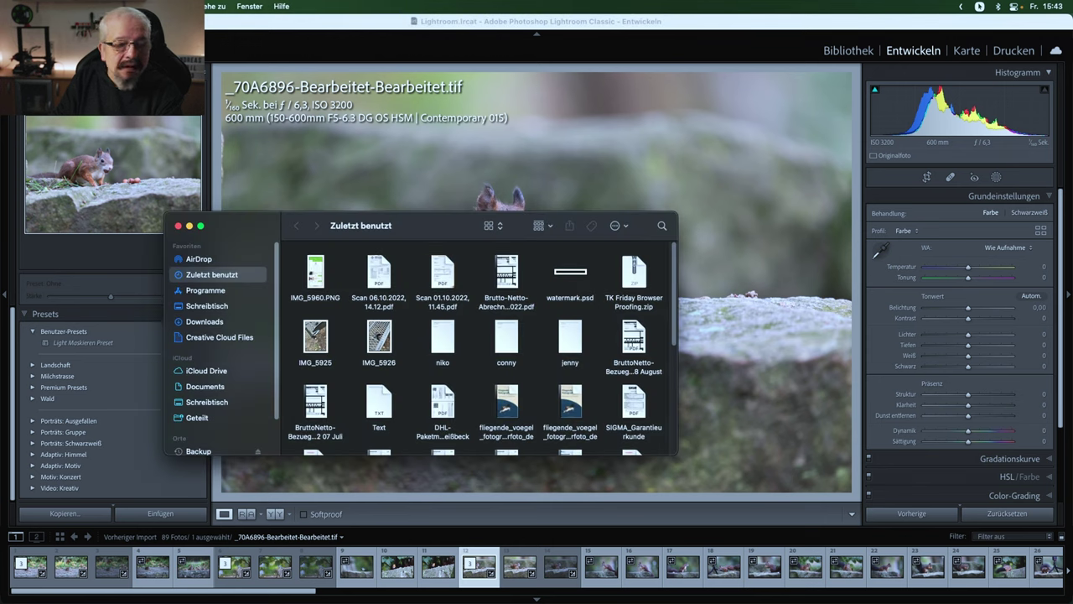
# - Check the three exported JPGs in the Desktop's Unbenannter Export folder, then close Finder
pyautogui.scroll(-2, 252, 365)
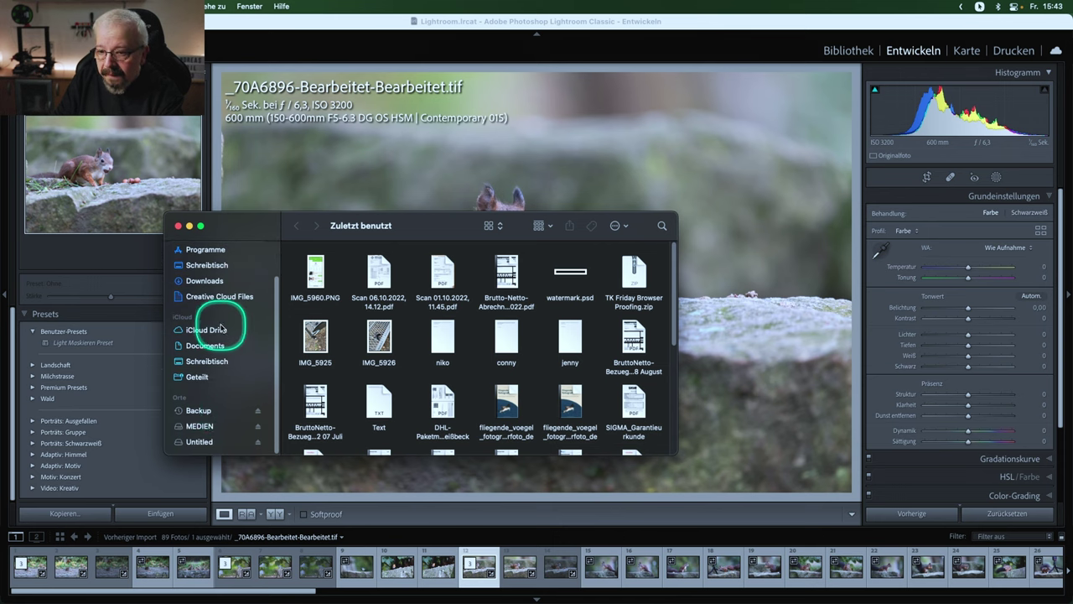
pyautogui.scroll(2, 220, 335)
pyautogui.click(209, 306)
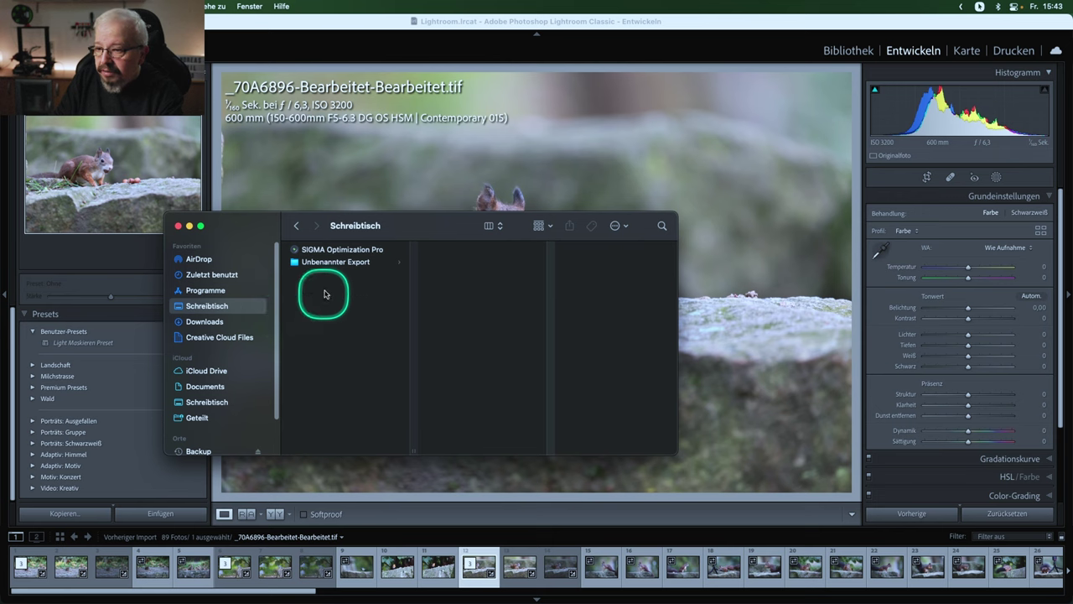
pyautogui.click(329, 261)
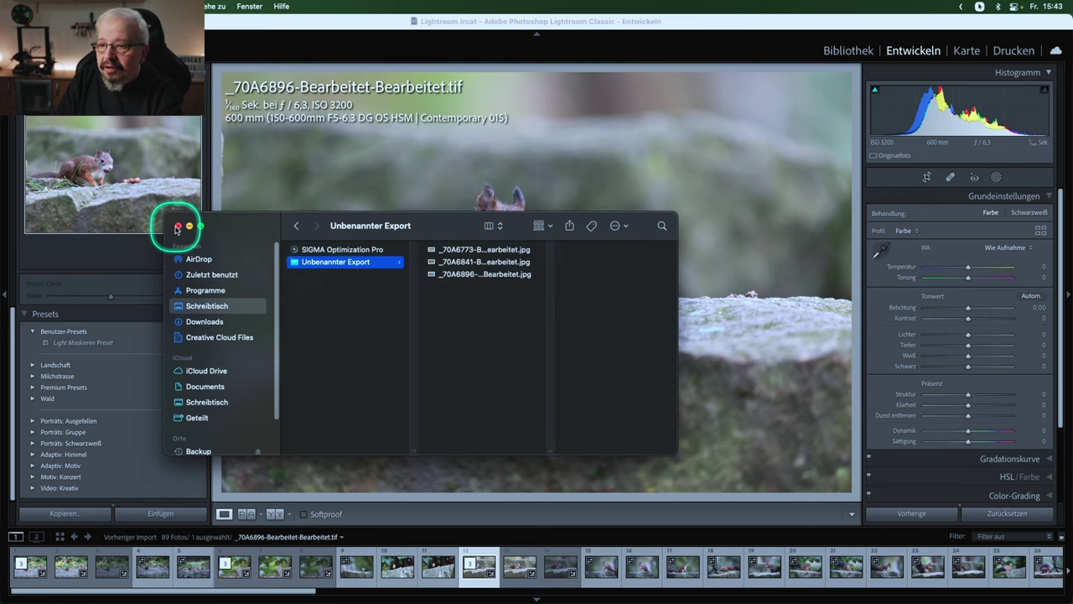
pyautogui.click(178, 226)
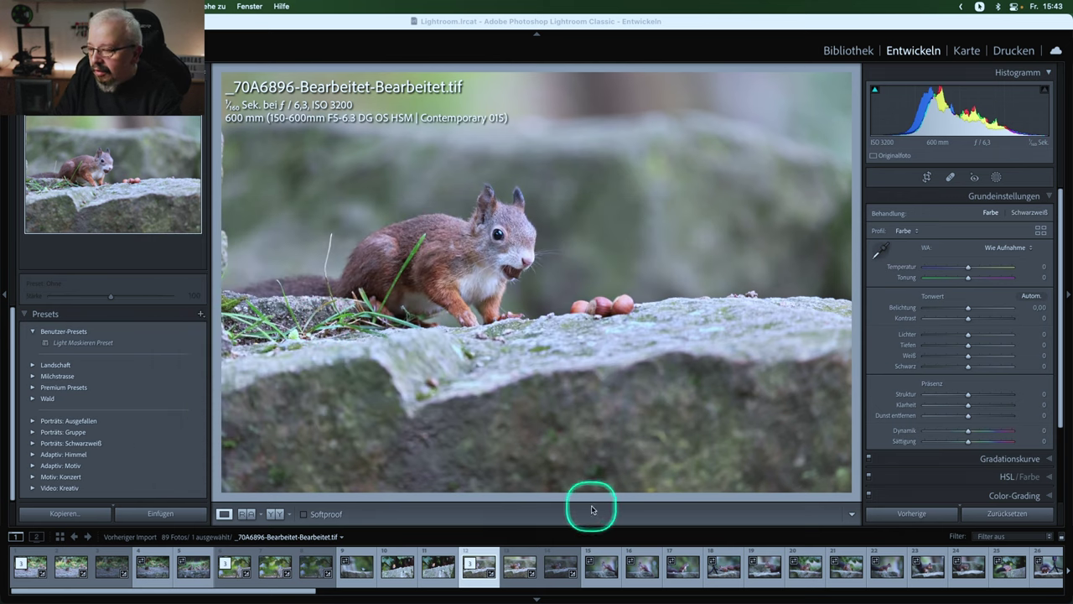
# - Go to _70A6937.CR3, inspect the squirrel's face, and apply the Linear-Canon EOS R6 profile
pyautogui.click(600, 566)
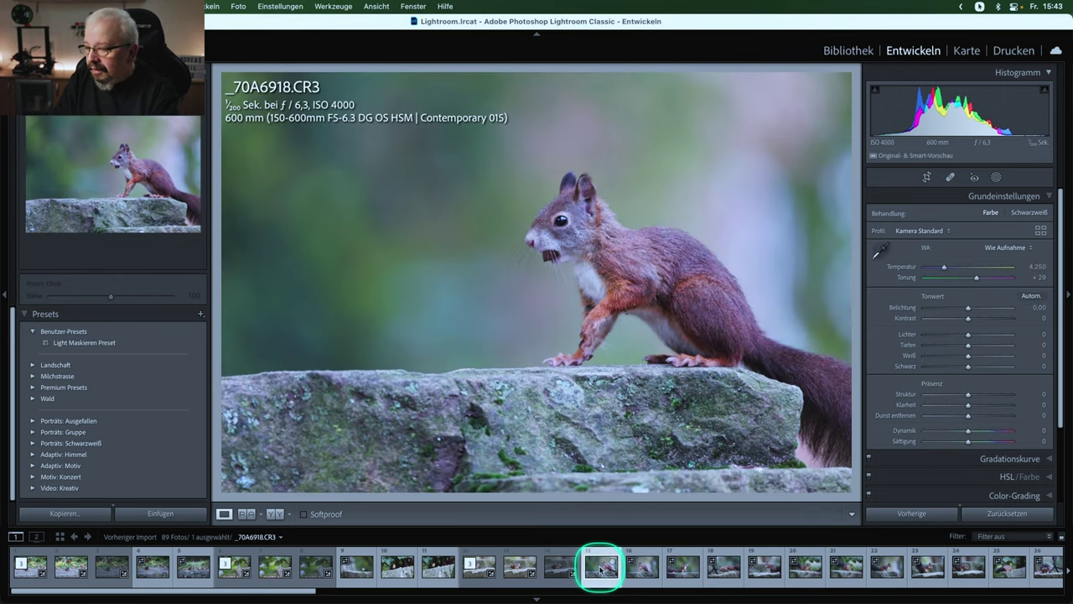
pyautogui.press('Right')
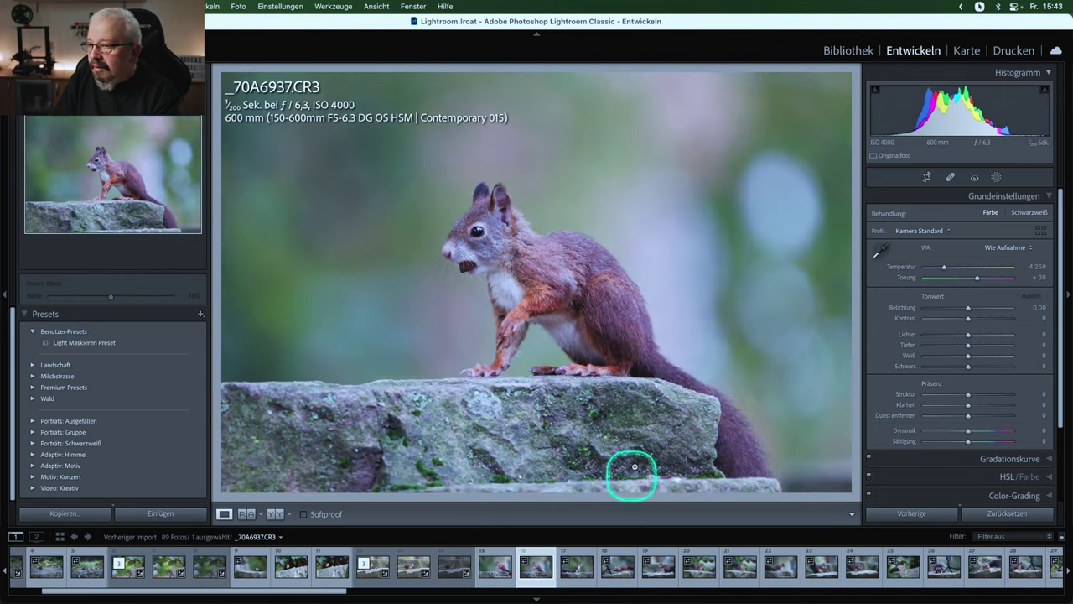
pyautogui.click(522, 246)
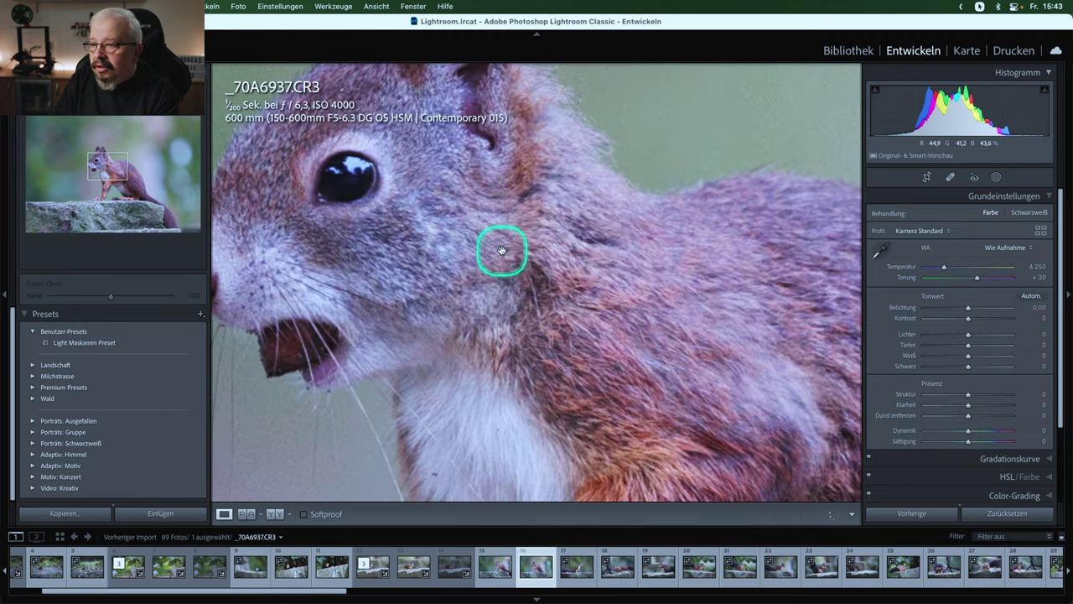
pyautogui.click(501, 248)
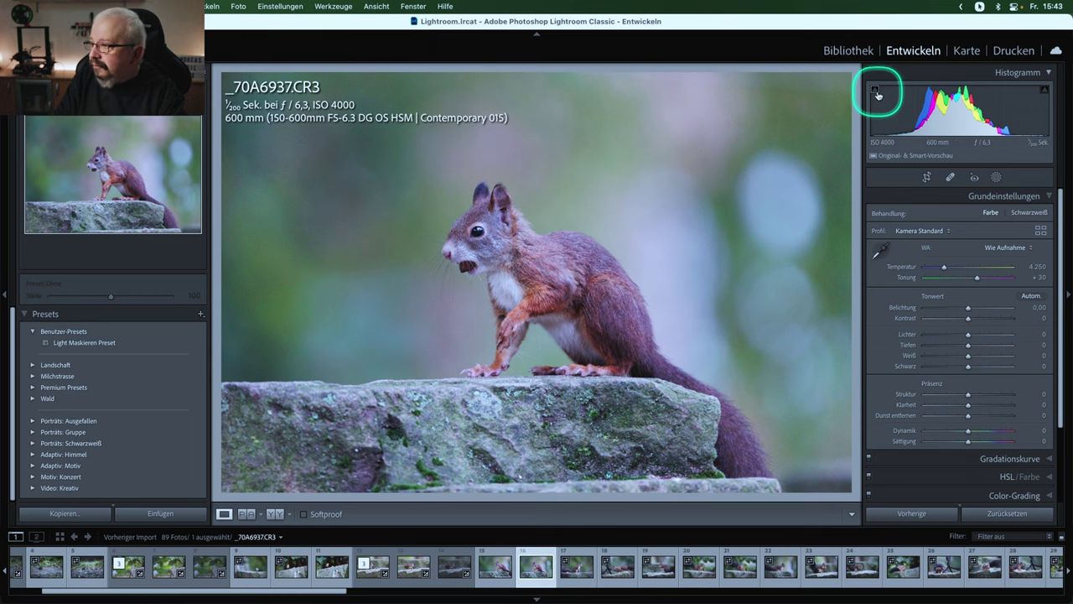
pyautogui.click(948, 230)
pyautogui.click(934, 252)
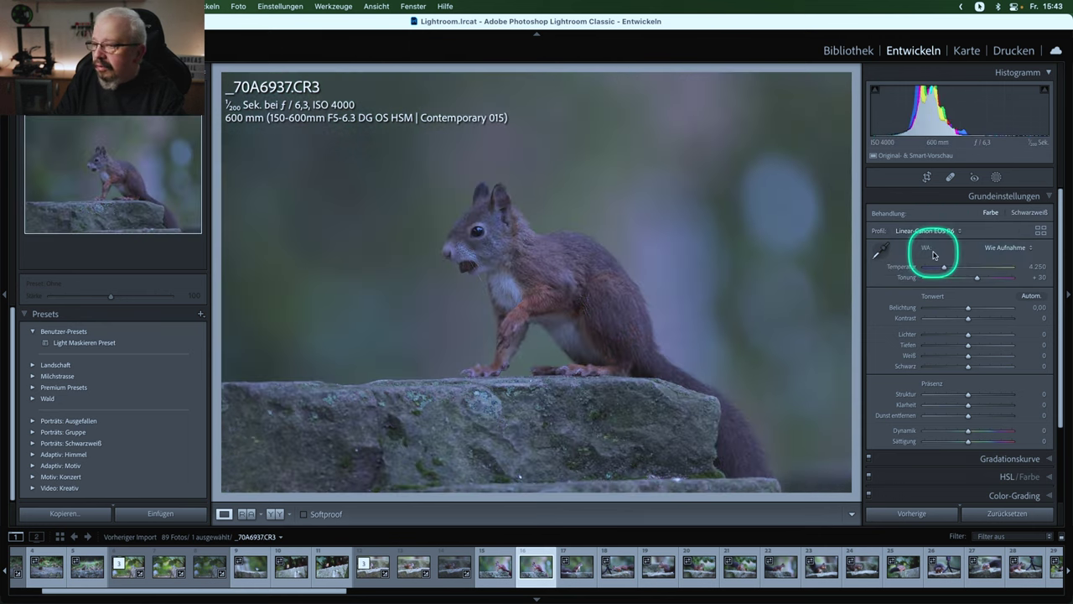
# - Send an edited copy of the photo to Radiant Photo
pyautogui.rightClick(648, 258)
pyautogui.moveTo(679, 338)
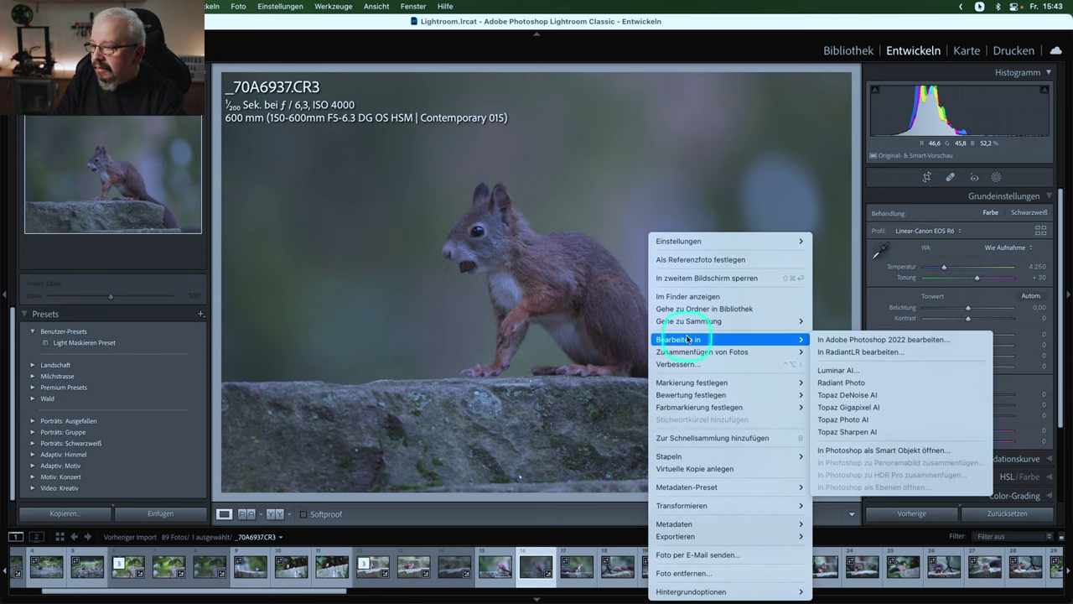
pyautogui.click(854, 384)
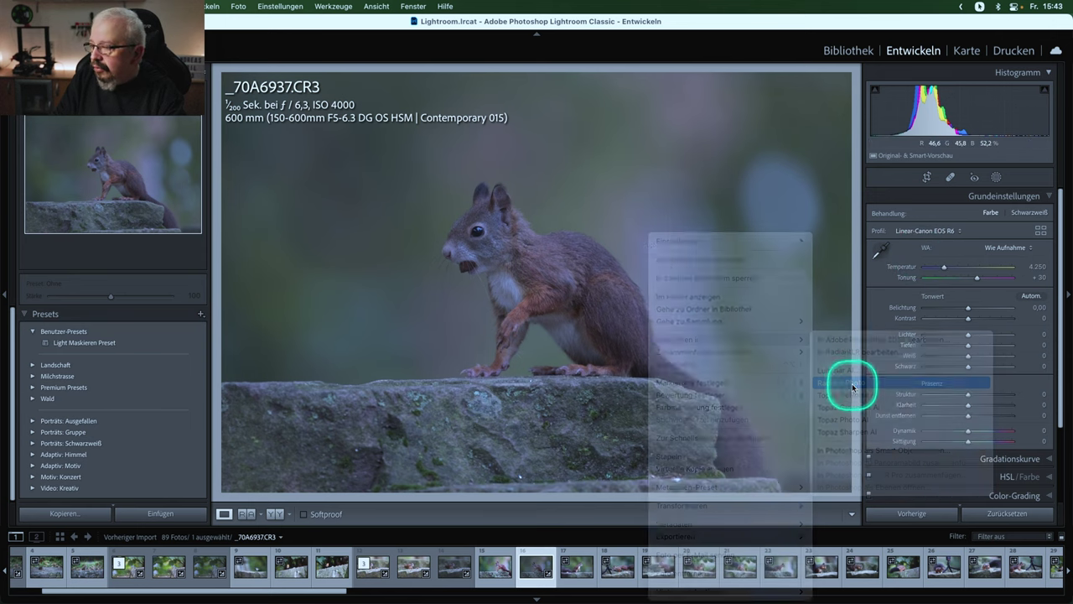
pyautogui.click(655, 297)
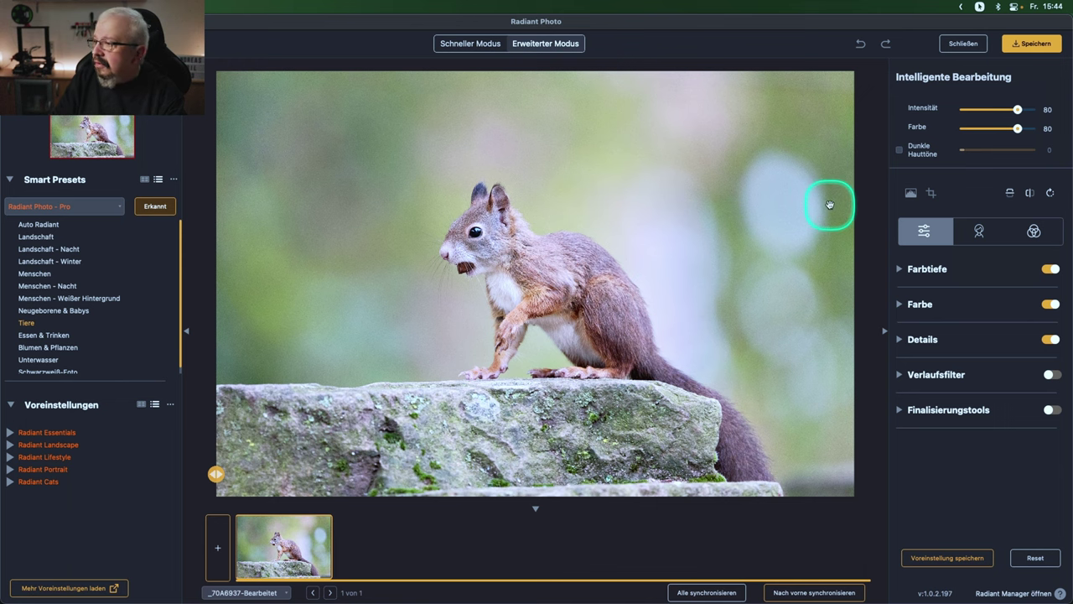
# - Save the Radiant result as _70A6937-Bearbeitet.tif and send a Lightroom-adjusted copy to Topaz DeNoise AI
pyautogui.click(1032, 44)
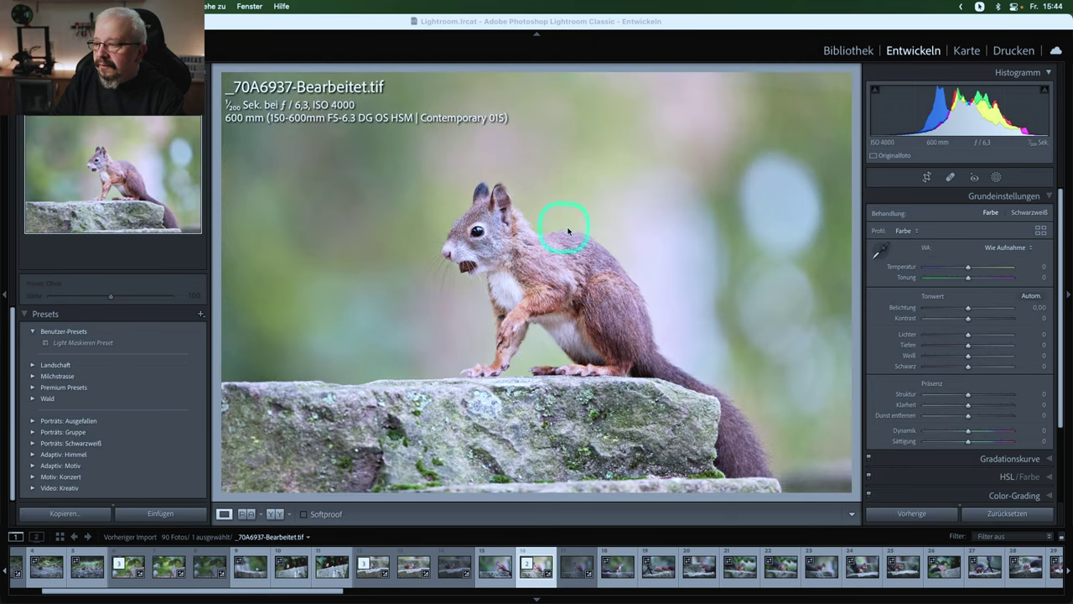
pyautogui.rightClick(568, 228)
pyautogui.moveTo(601, 331)
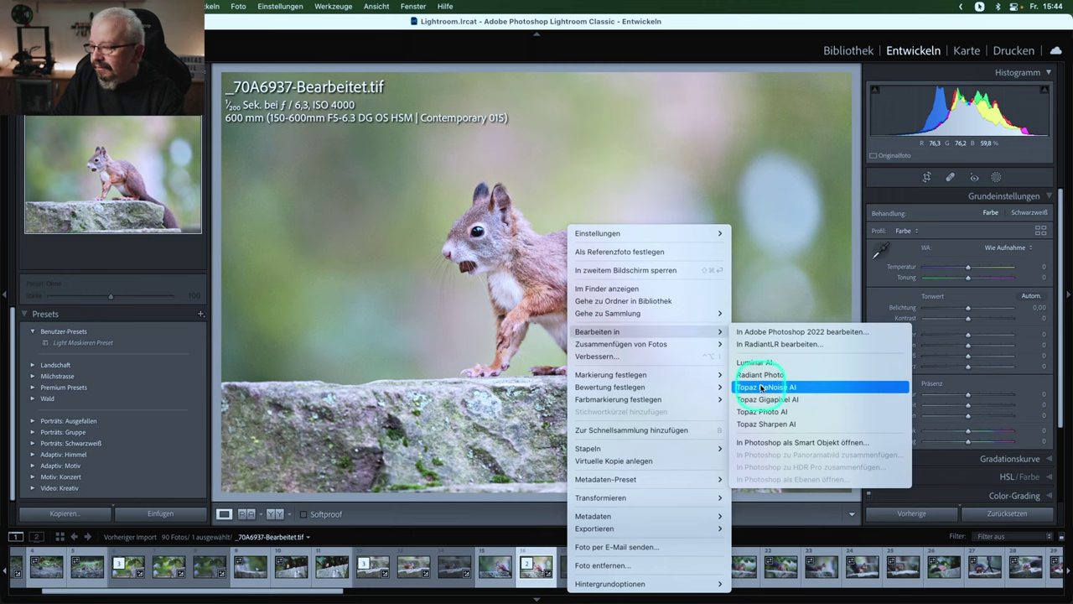
pyautogui.click(758, 387)
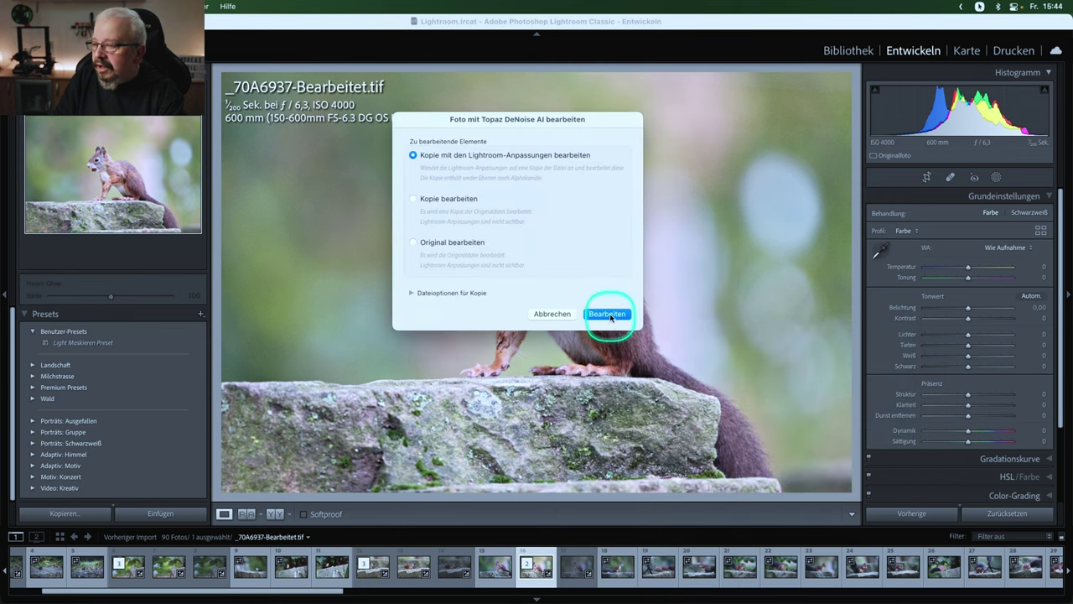
pyautogui.click(609, 314)
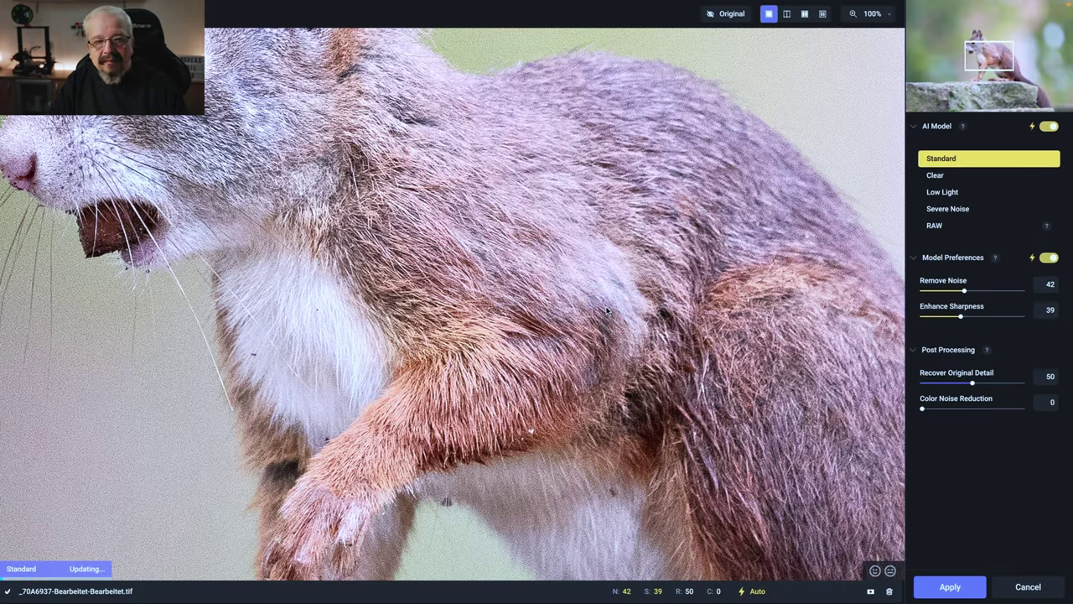
# - Pan to the squirrel's head and apply the Standard model (Remove Noise 42, Sharpness 39)
pyautogui.moveTo(361, 213); pyautogui.dragTo(502, 337)
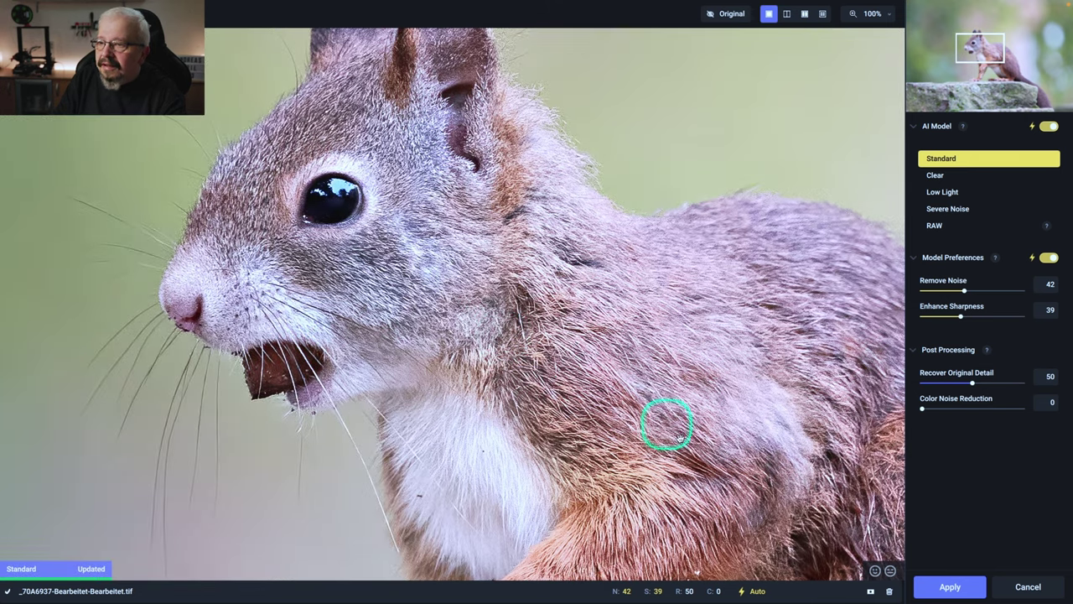
pyautogui.click(943, 576)
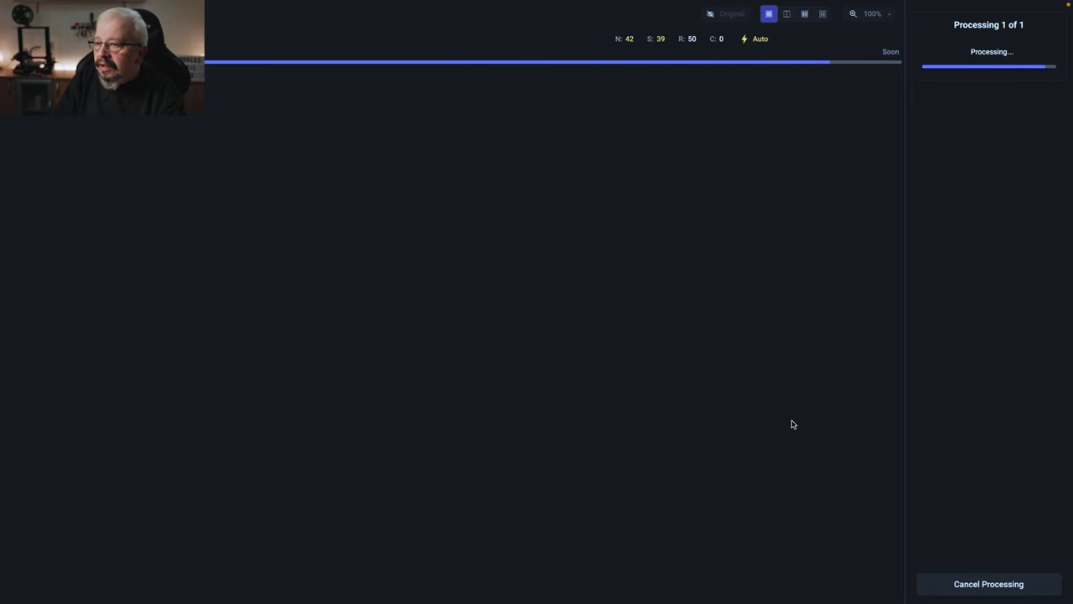
pyautogui.click(791, 423)
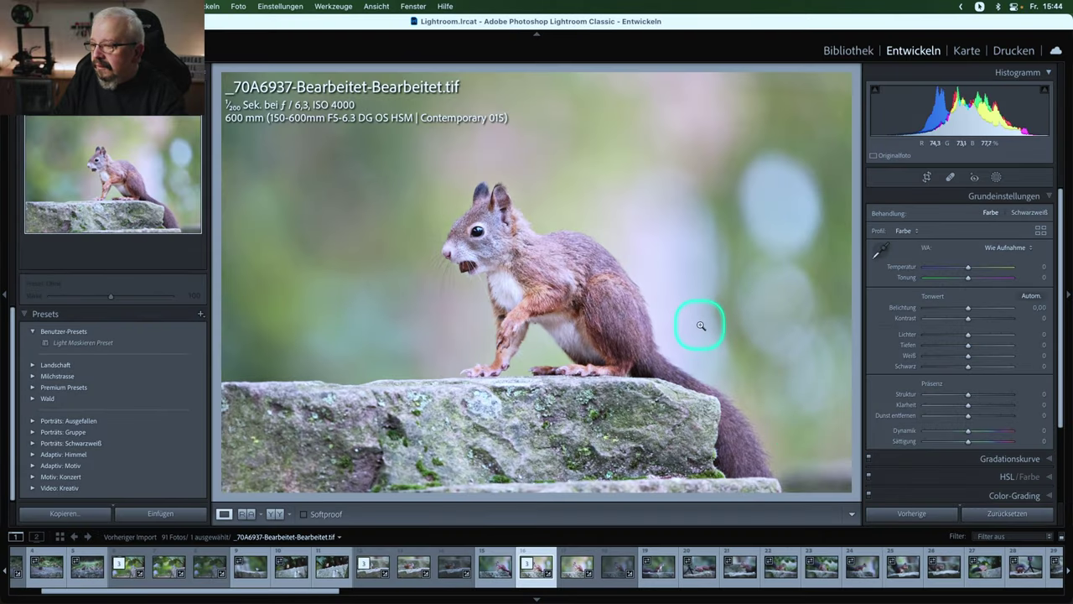
# - Export _70A6937-Bearbeitet-Bearbeitet.tif with Wie vorher exportieren
pyautogui.rightClick(629, 299)
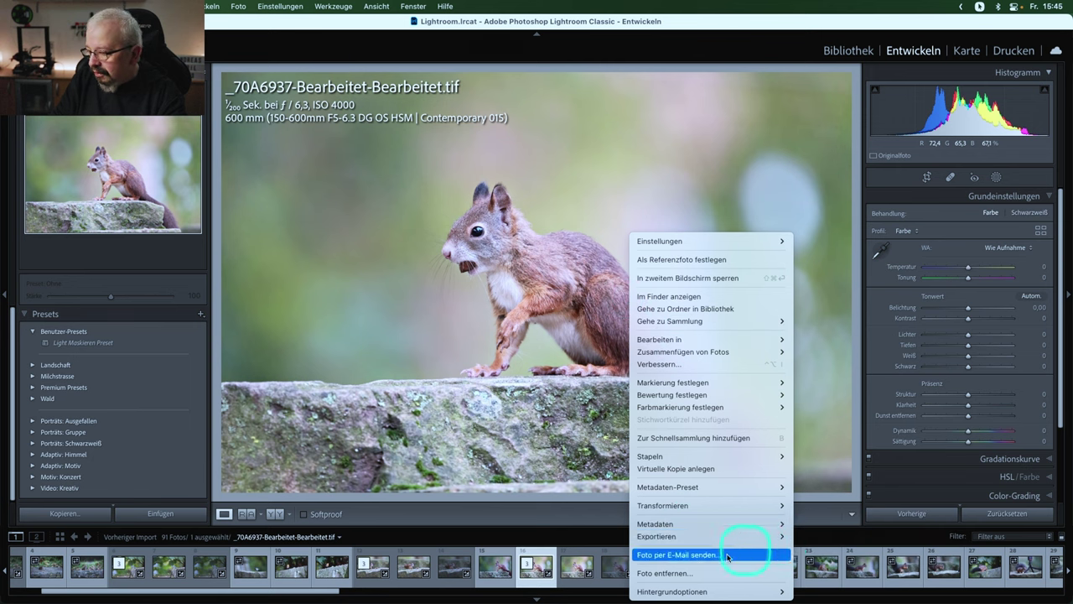
pyautogui.moveTo(709, 536)
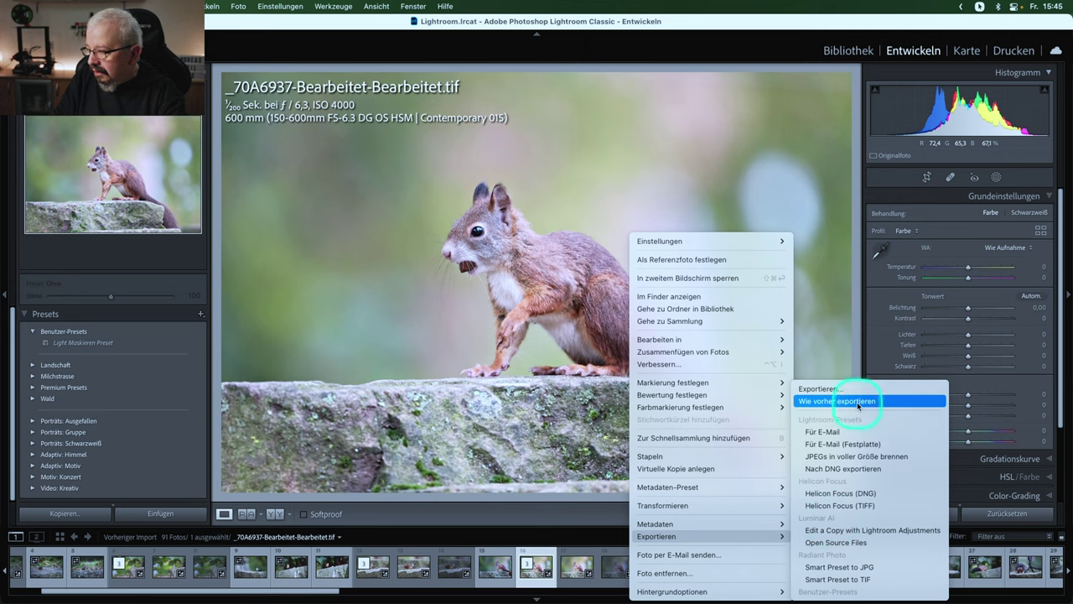
pyautogui.click(856, 402)
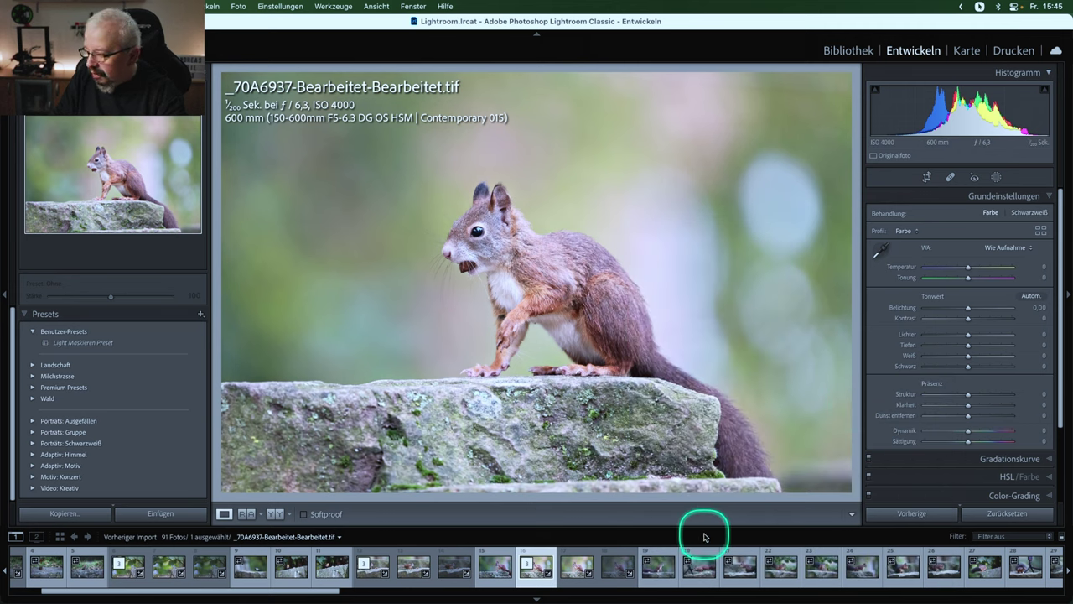
# - Step through the filmstrip to _70A6996.CR3 and check the squirrel's eye close up
pyautogui.press('Right')
pyautogui.press('Right')
pyautogui.press('Right')
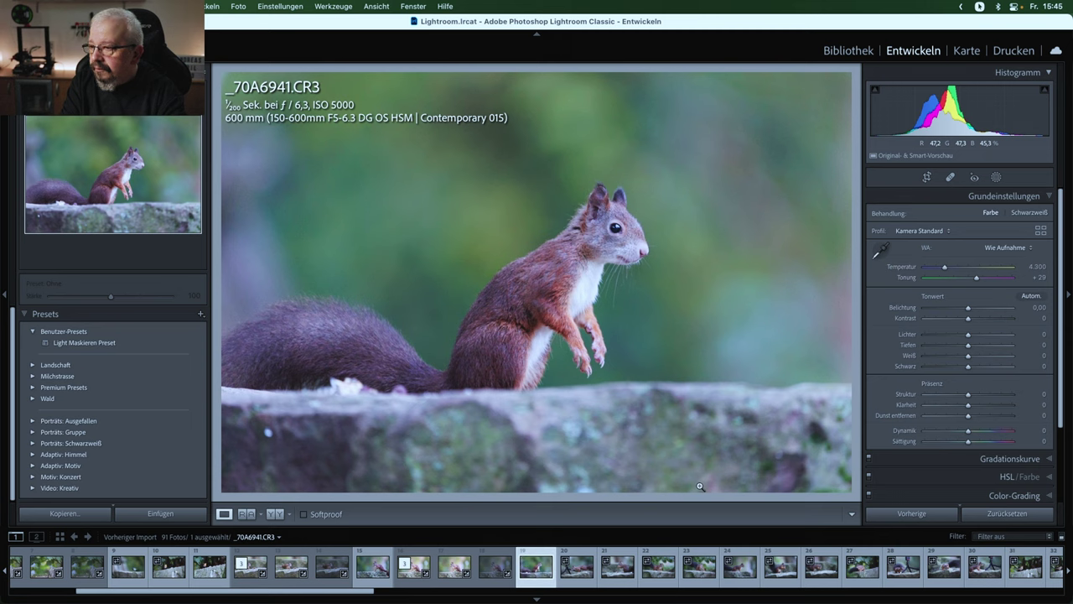
pyautogui.press('Right')
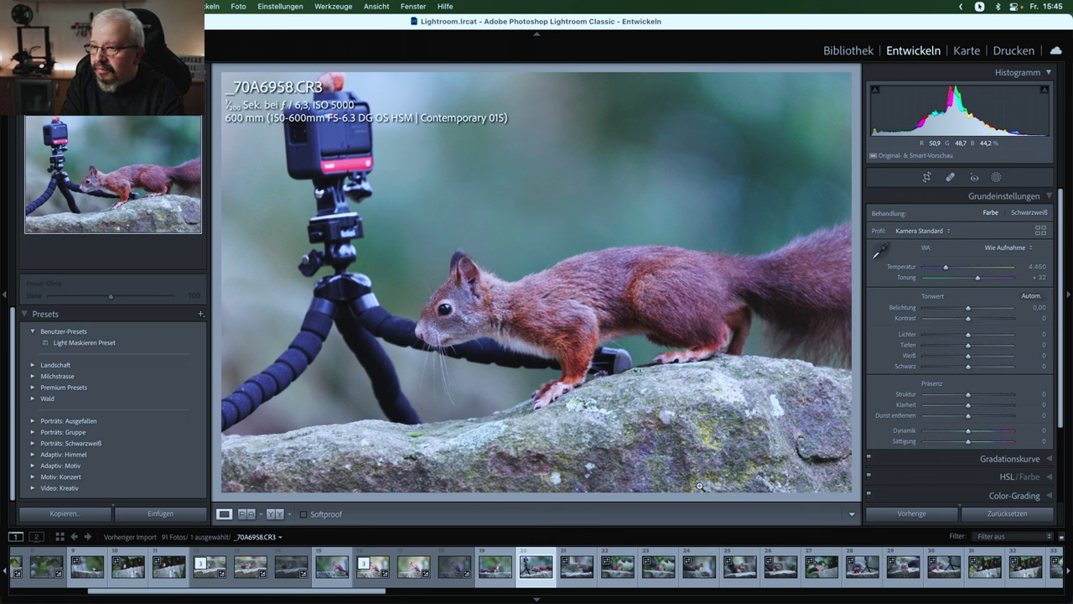
pyautogui.press('Right')
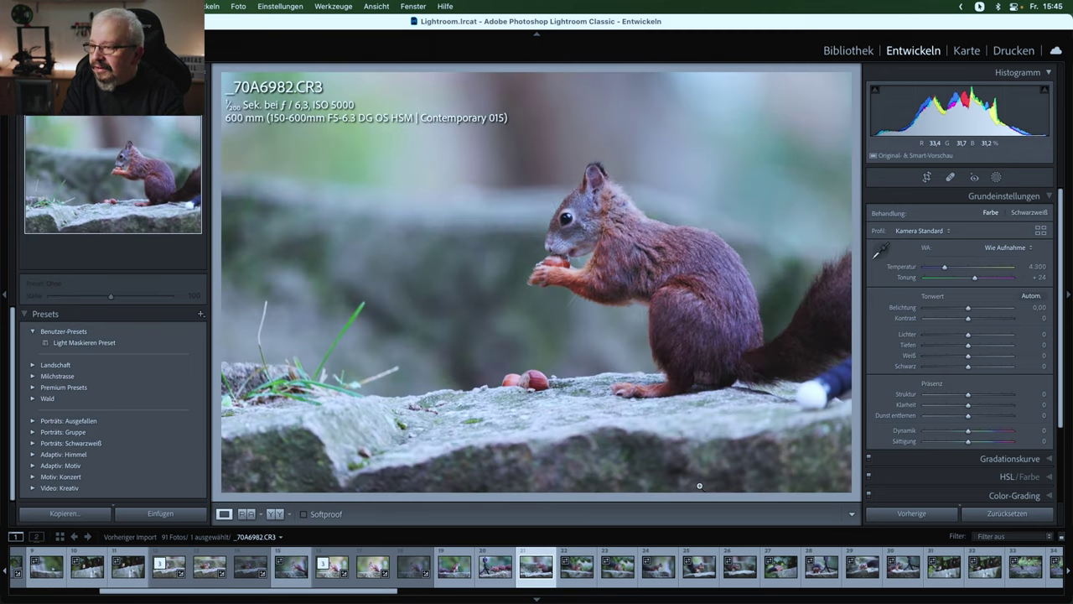
pyautogui.press('Right')
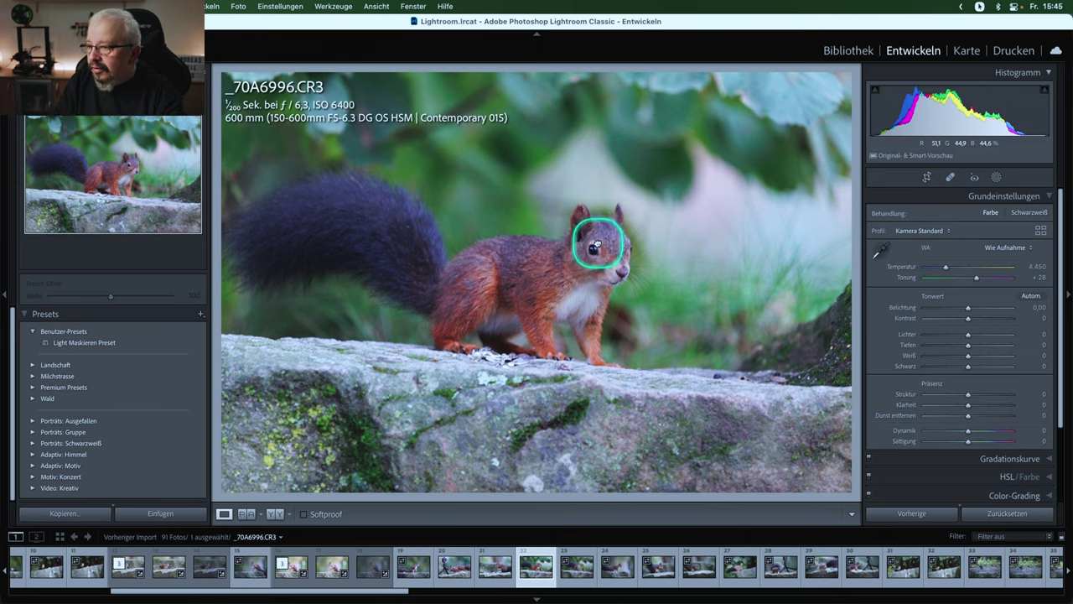
pyautogui.click(596, 241)
pyautogui.click(597, 242)
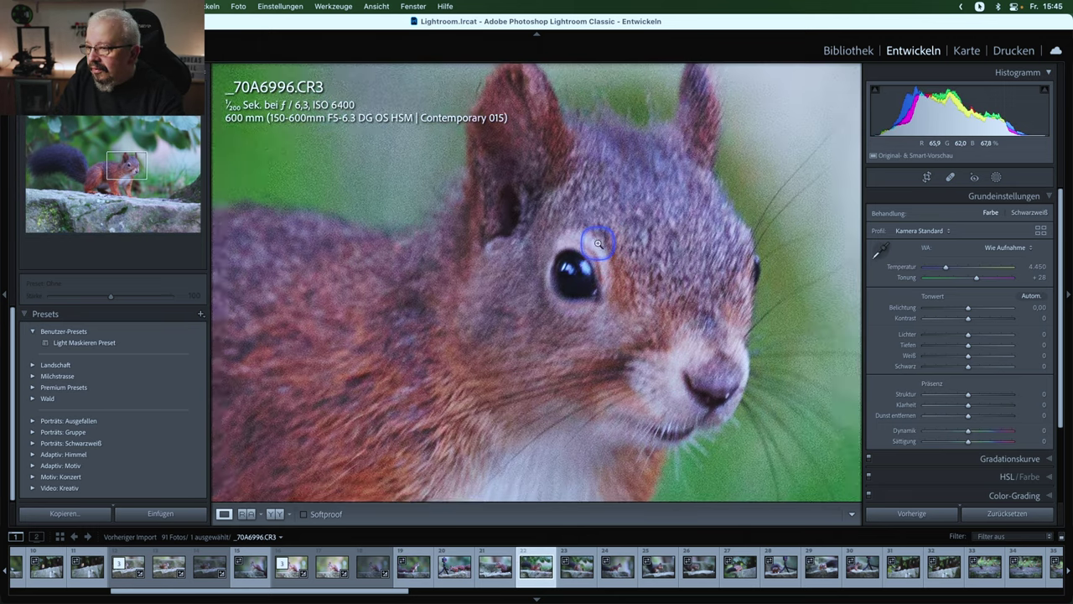
# - Send a copy with Lightroom adjustments to Topaz DeNoise AI
pyautogui.rightClick(636, 257)
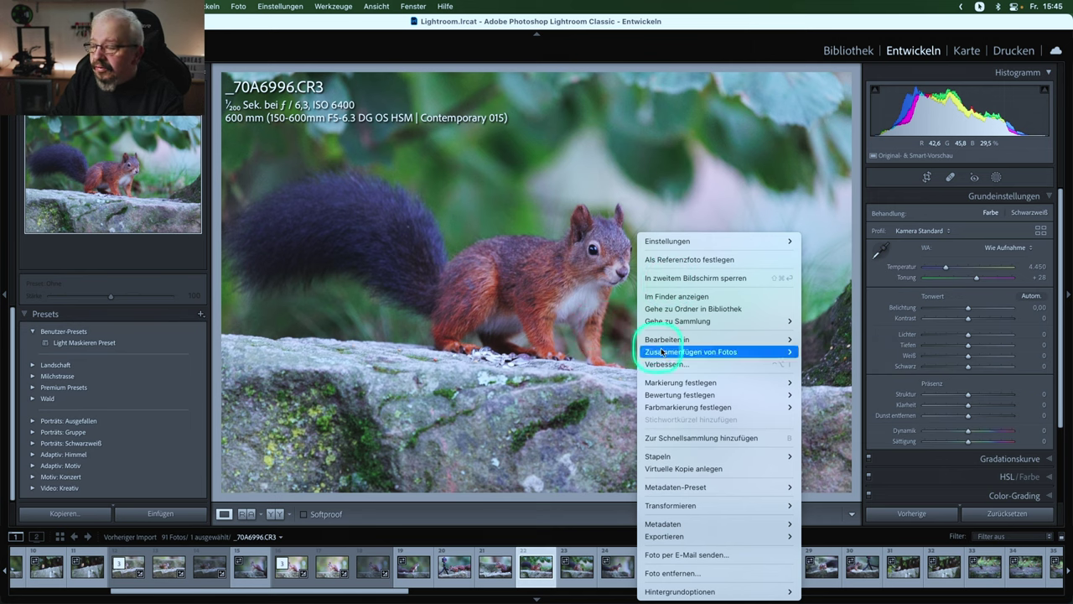
pyautogui.moveTo(668, 339)
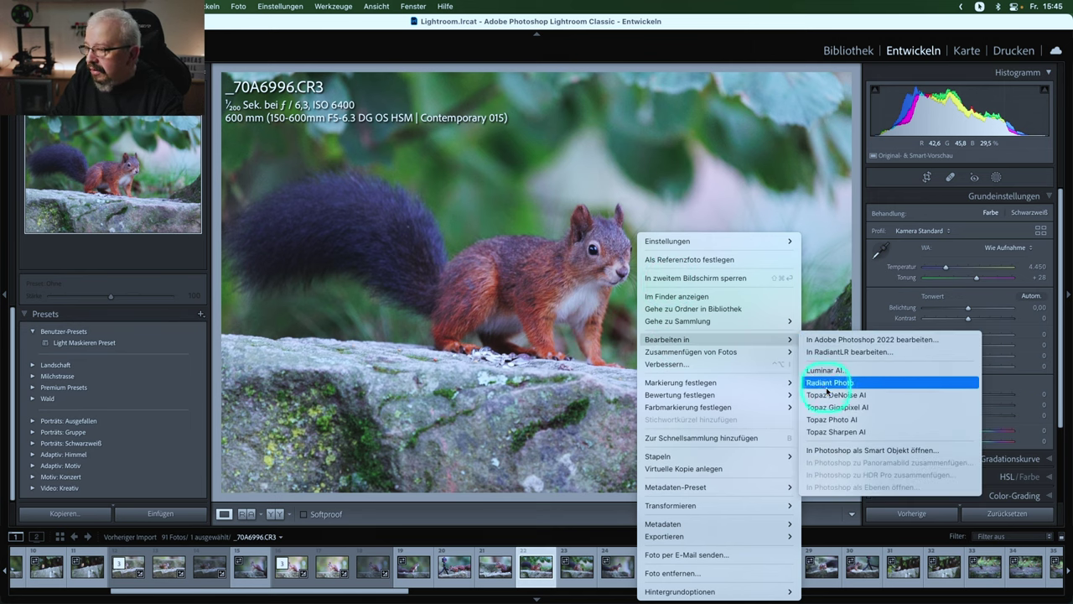
pyautogui.click(827, 395)
pyautogui.click(633, 290)
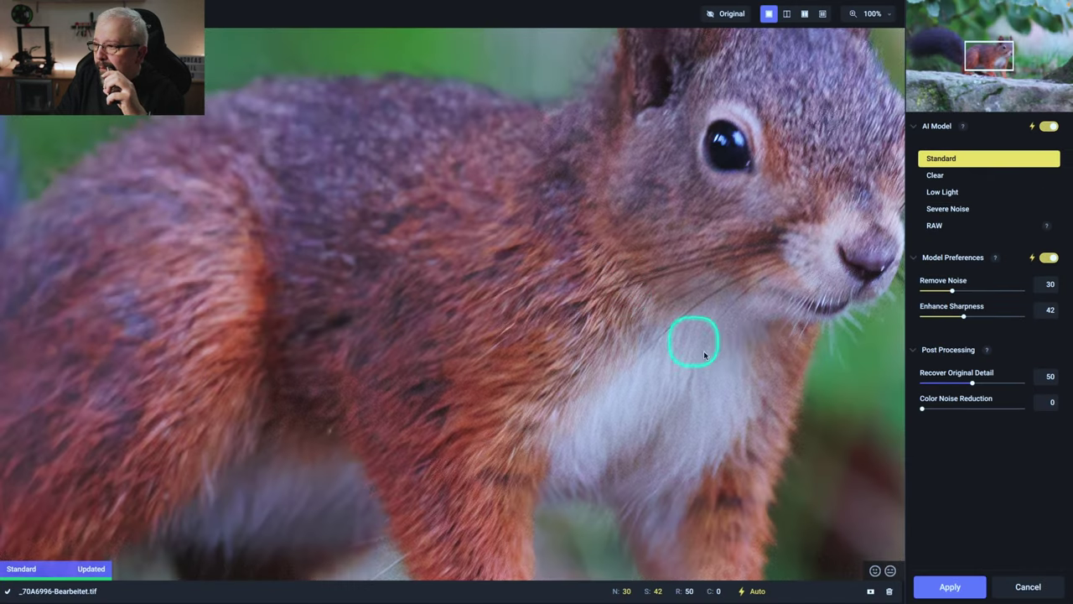
# - Apply the Standard denoise to produce _70A6996-Bearbeitet.tif and send a copy to Radiant Photo
pyautogui.click(931, 590)
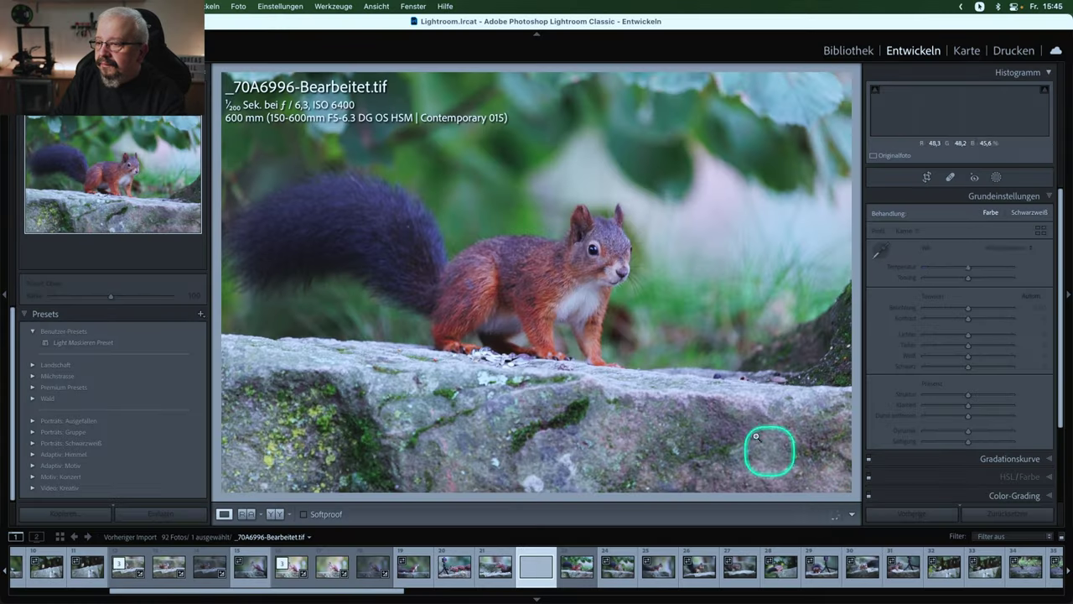
pyautogui.rightClick(645, 307)
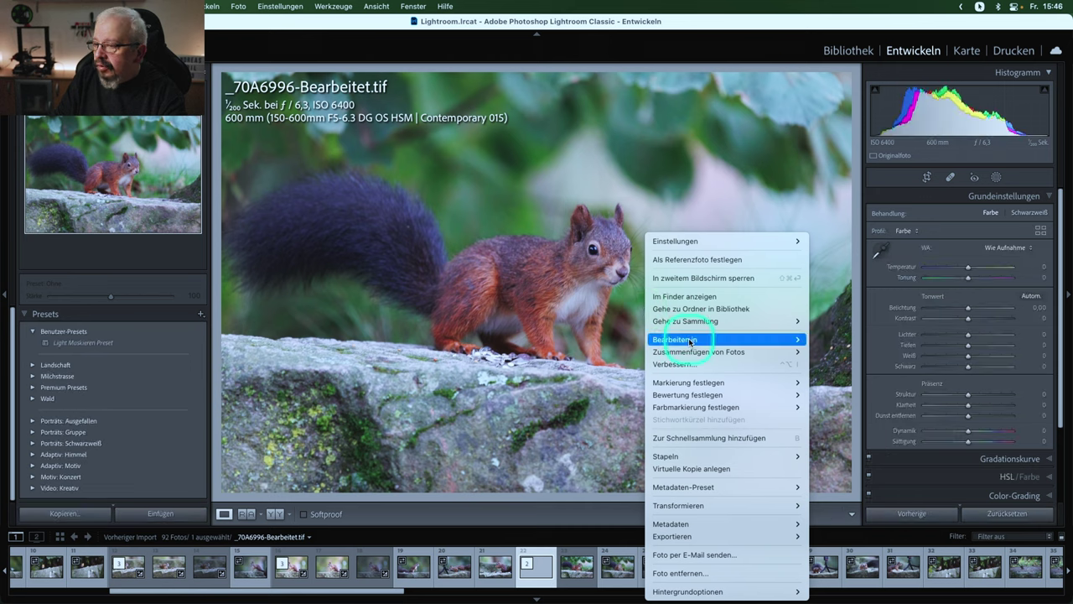
pyautogui.moveTo(675, 339)
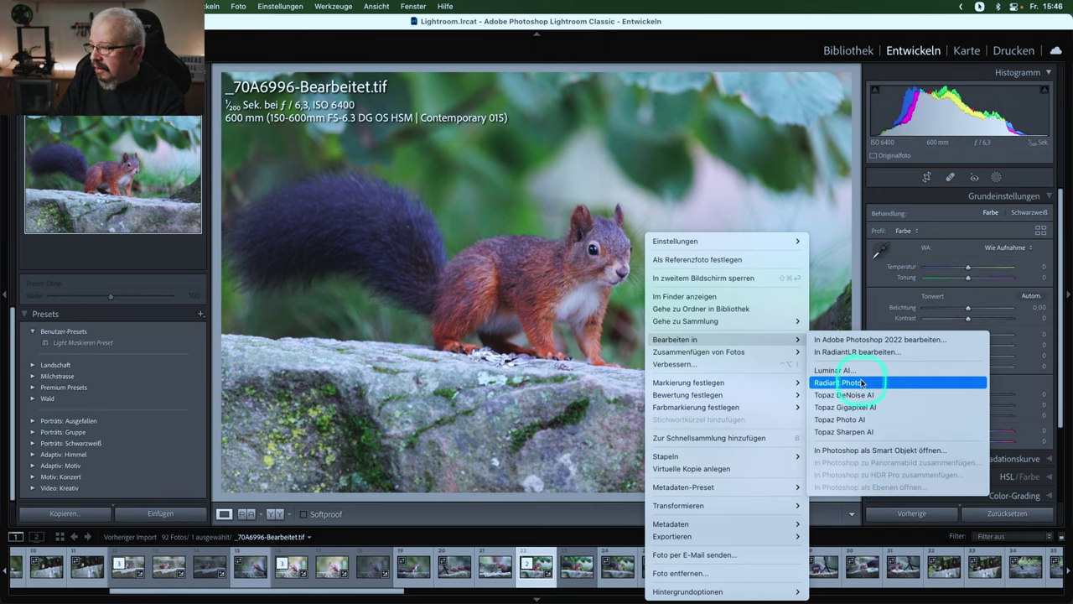
pyautogui.click(858, 386)
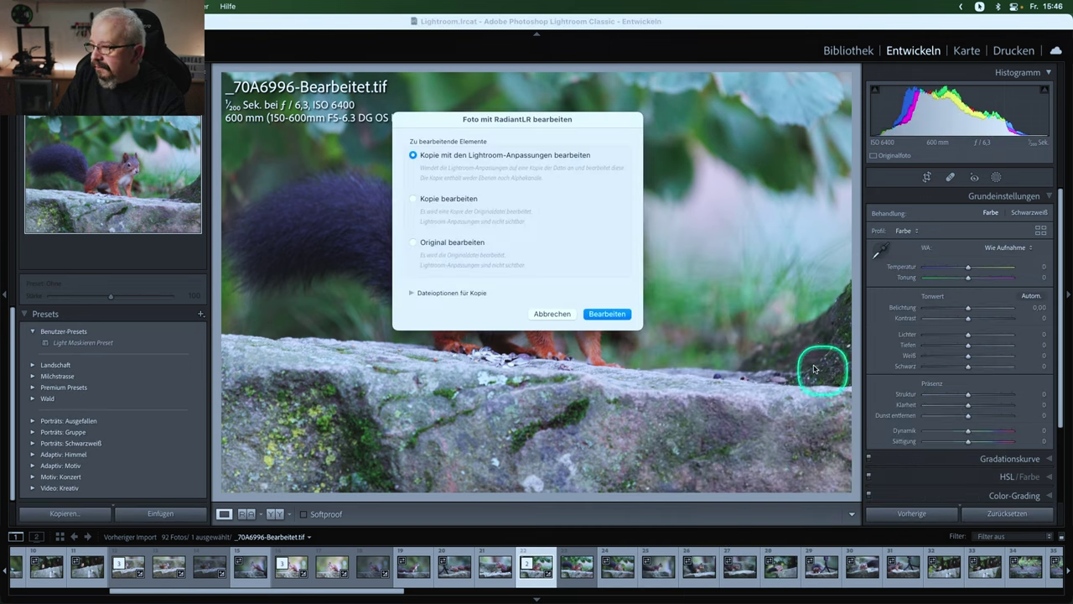
pyautogui.click(608, 314)
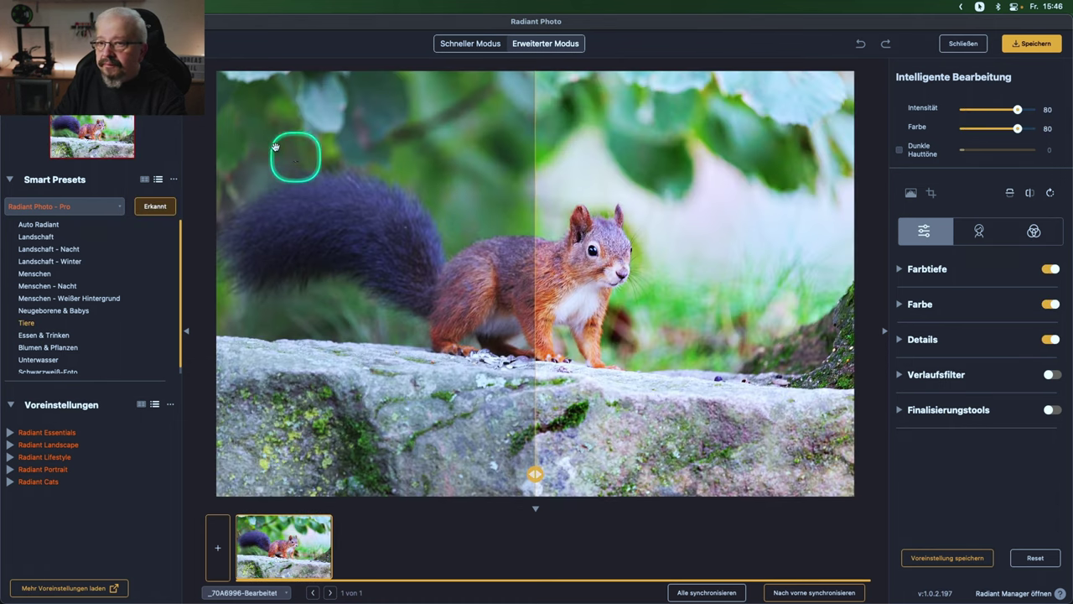
# - Compare the Tiere-preset enhancement against the original, then save and close Radiant Photo
pyautogui.moveTo(535, 108); pyautogui.dragTo(213, 108)
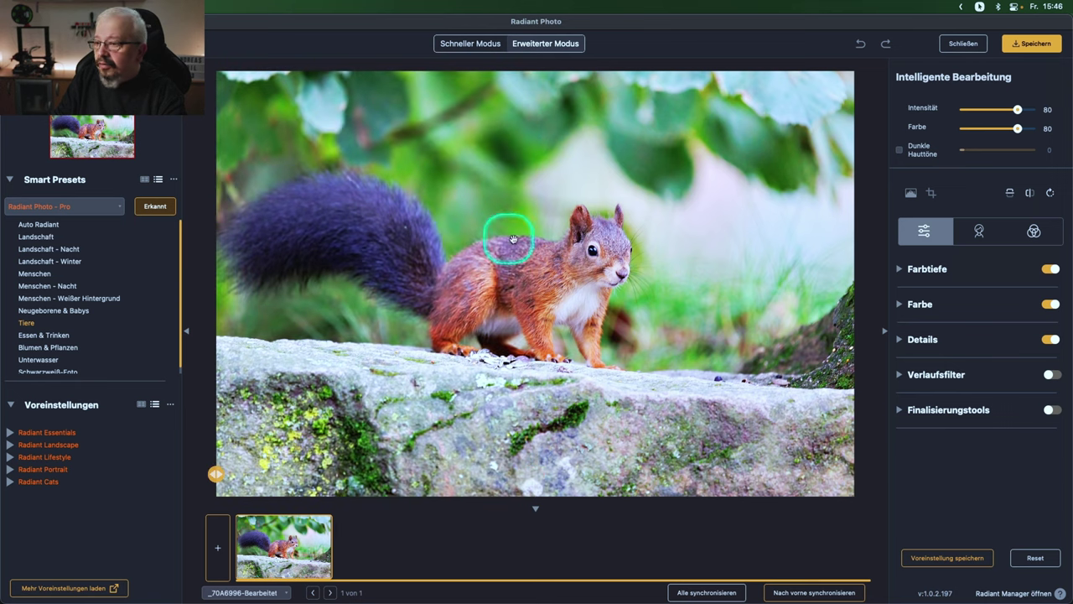
pyautogui.click(598, 254)
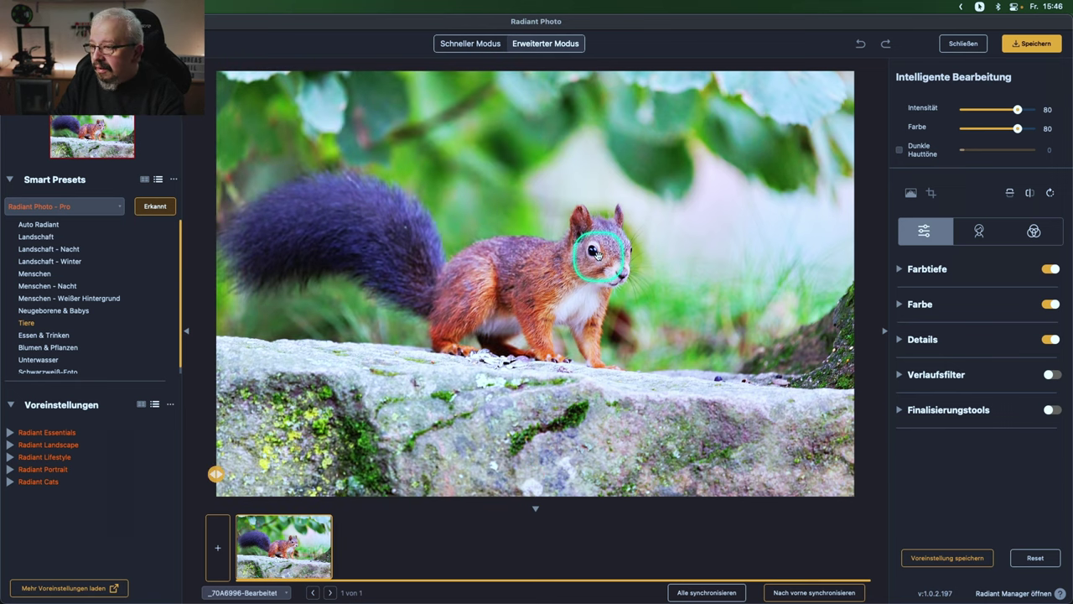
pyautogui.click(600, 312)
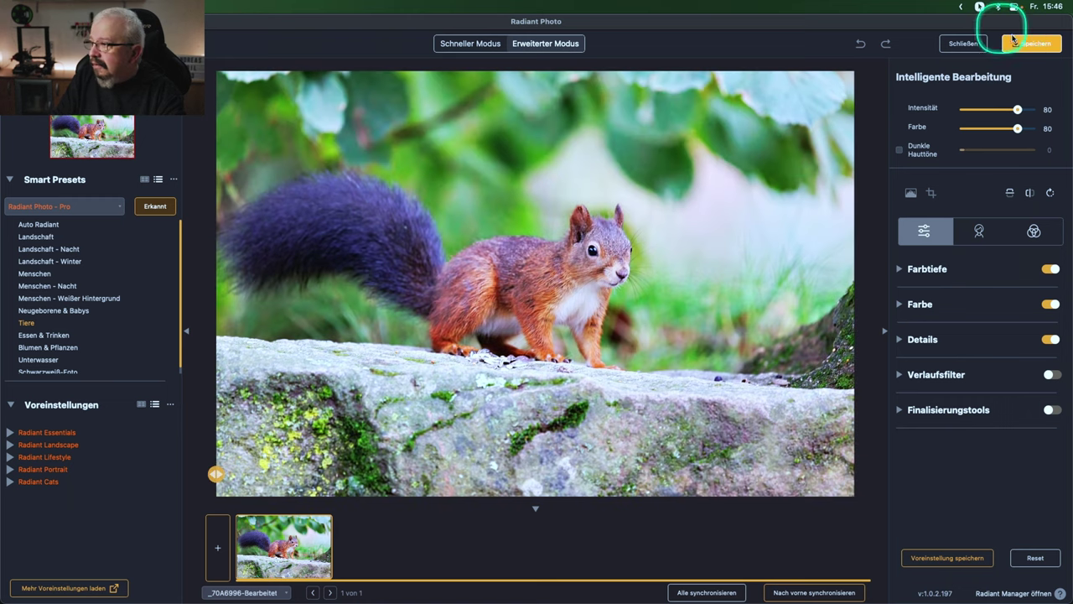
pyautogui.click(1030, 44)
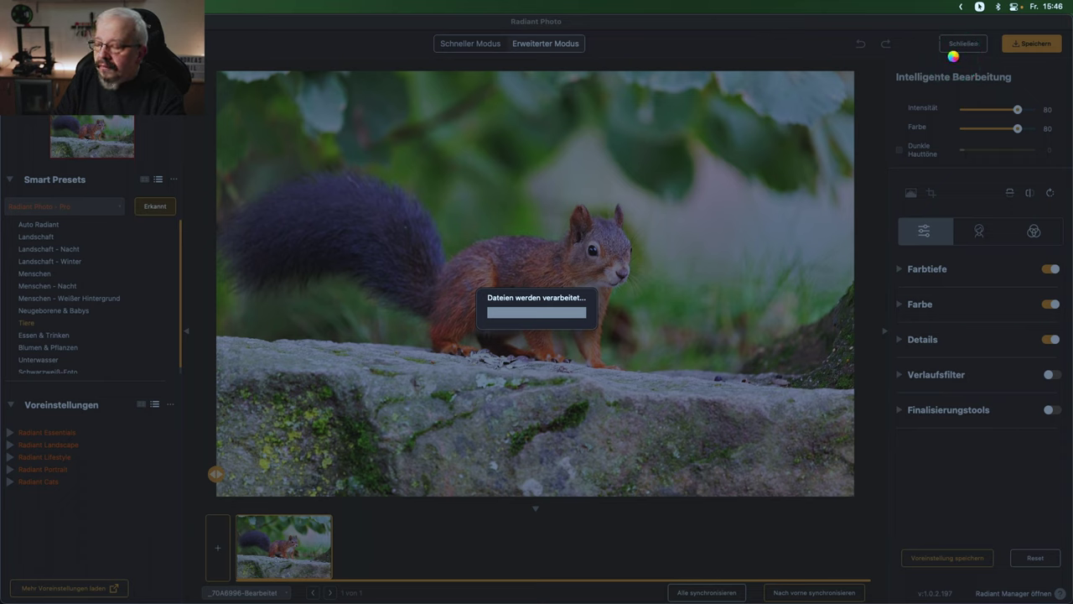
pyautogui.click(953, 56)
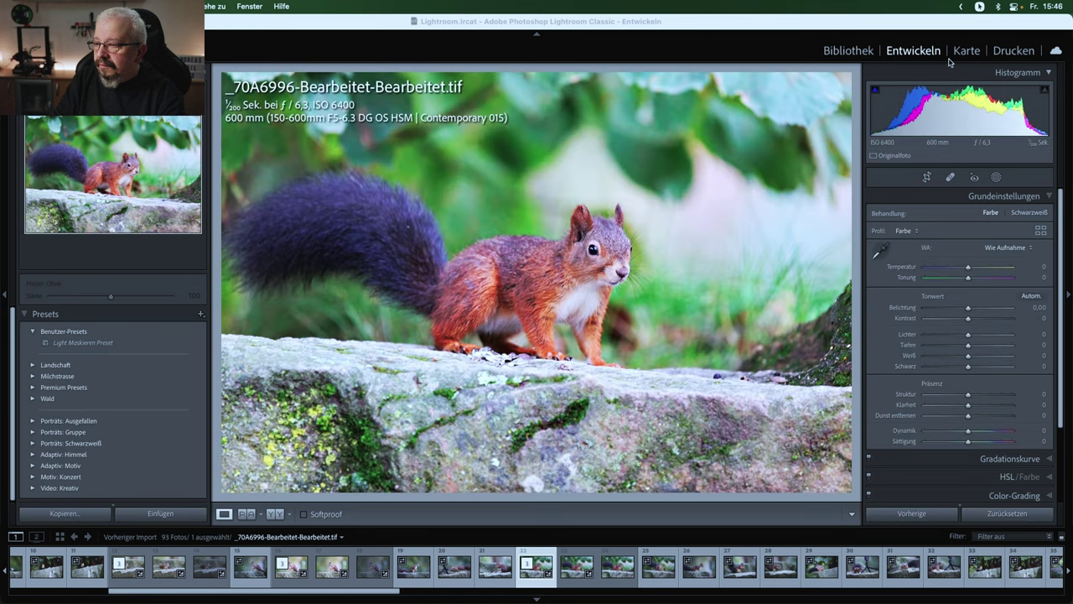
# - Inspect the squirrel's cheek, eye and nose at 1:1, then return to the full view
pyautogui.click(709, 210)
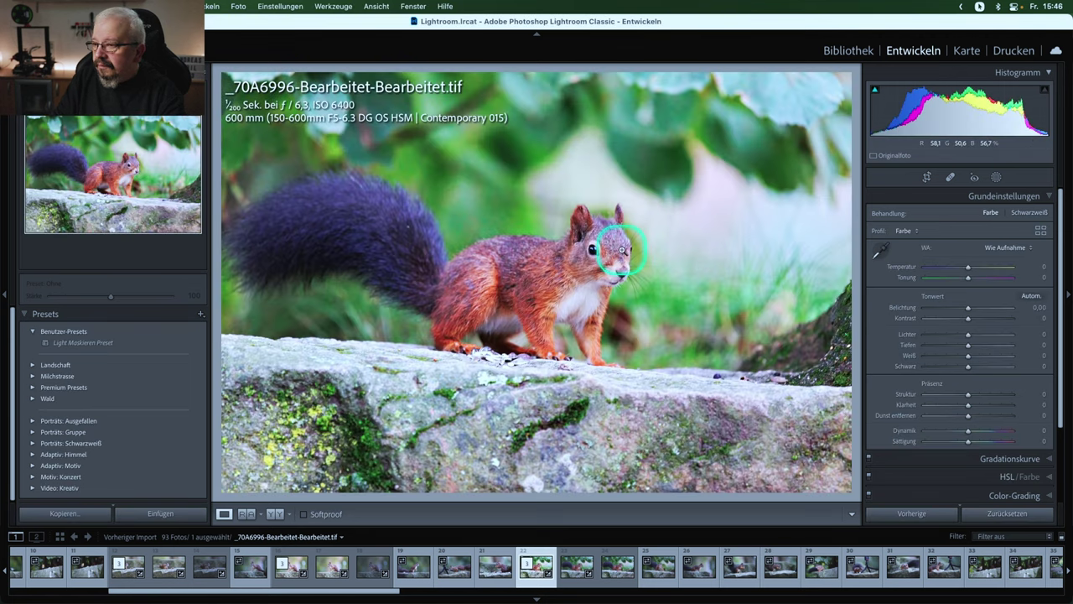
pyautogui.click(589, 260)
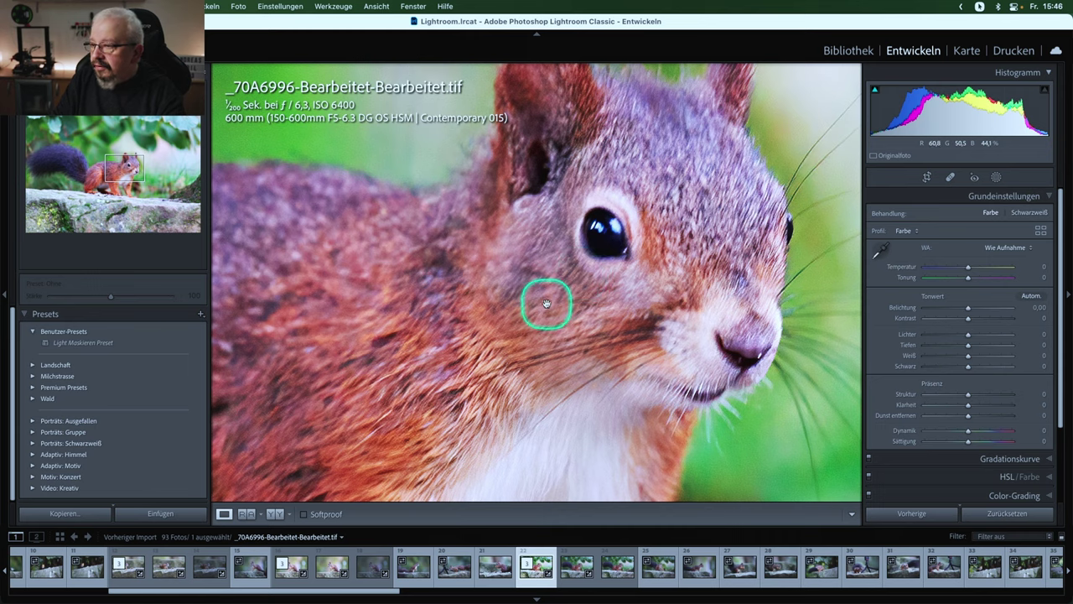
pyautogui.moveTo(542, 311); pyautogui.dragTo(495, 331)
pyautogui.click(569, 328)
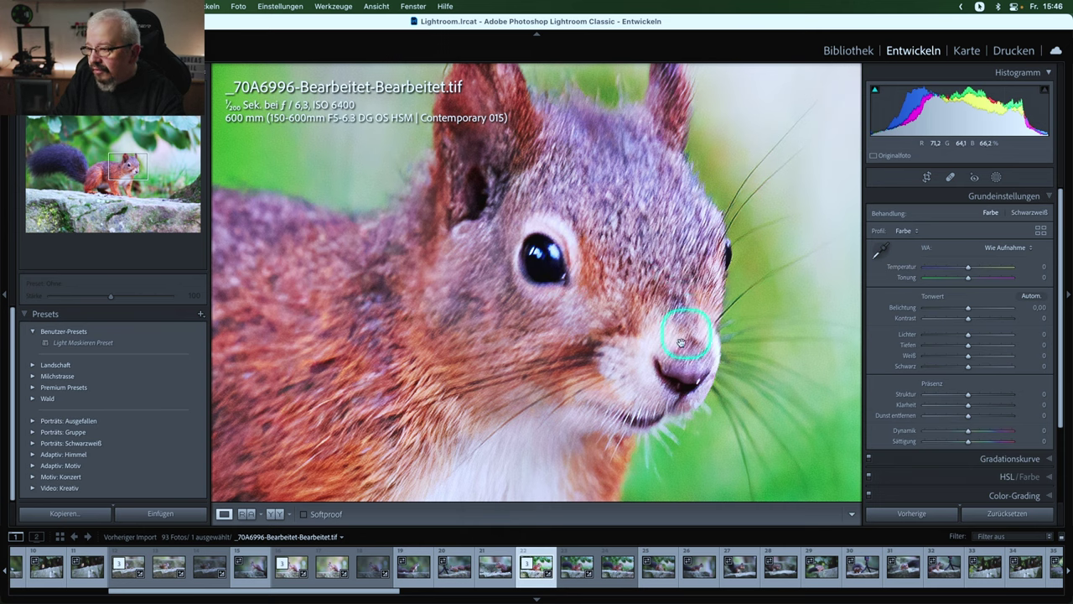
pyautogui.moveTo(647, 327)
pyautogui.mouseDown()
pyautogui.moveTo(466, 322)
pyautogui.moveTo(542, 230)
pyautogui.mouseUp()
pyautogui.moveTo(503, 319); pyautogui.dragTo(516, 326)
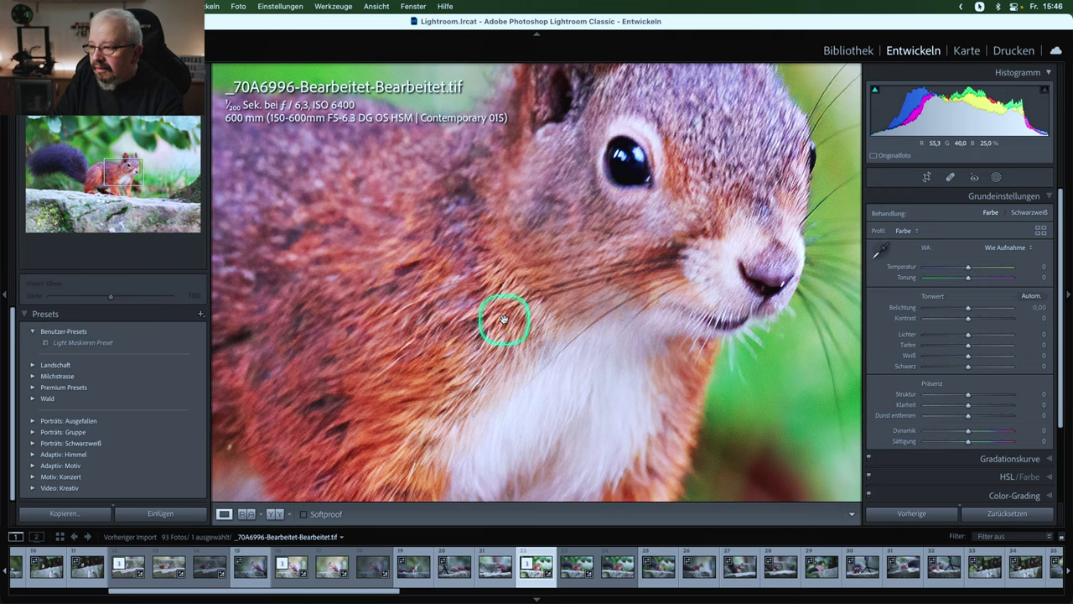
pyautogui.click(517, 325)
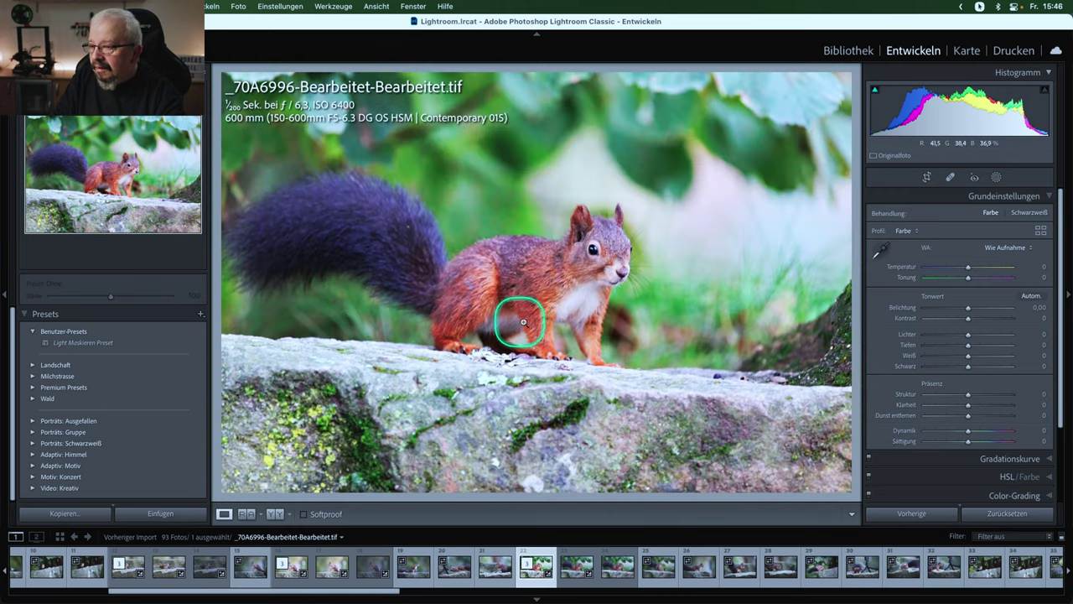
# - Pick an export option for the enhanced photo, then move through the filmstrip to _70A7064.CR3
pyautogui.rightClick(574, 297)
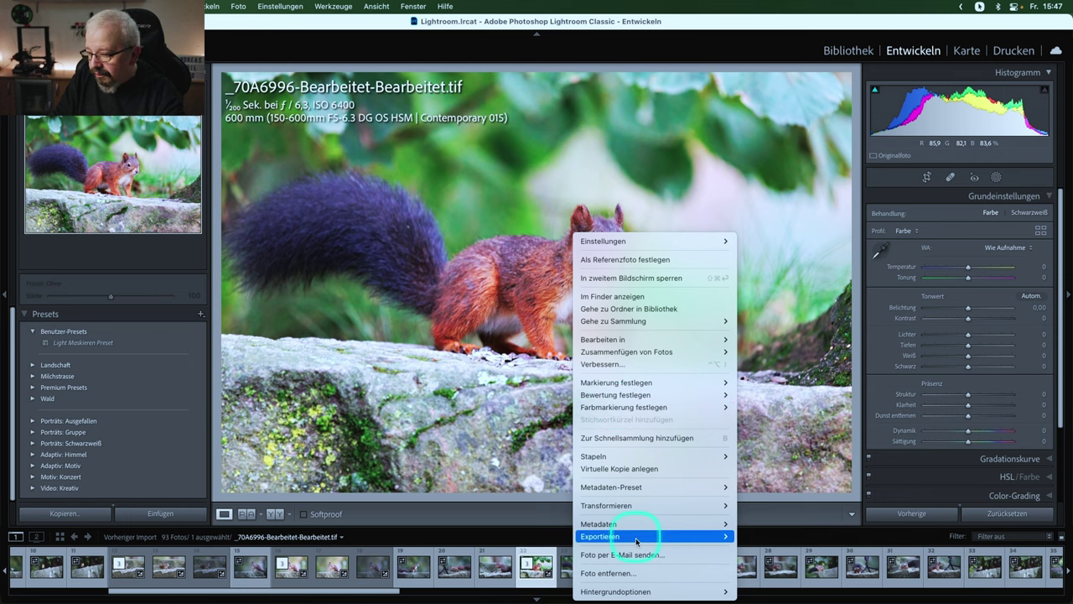
pyautogui.click(788, 403)
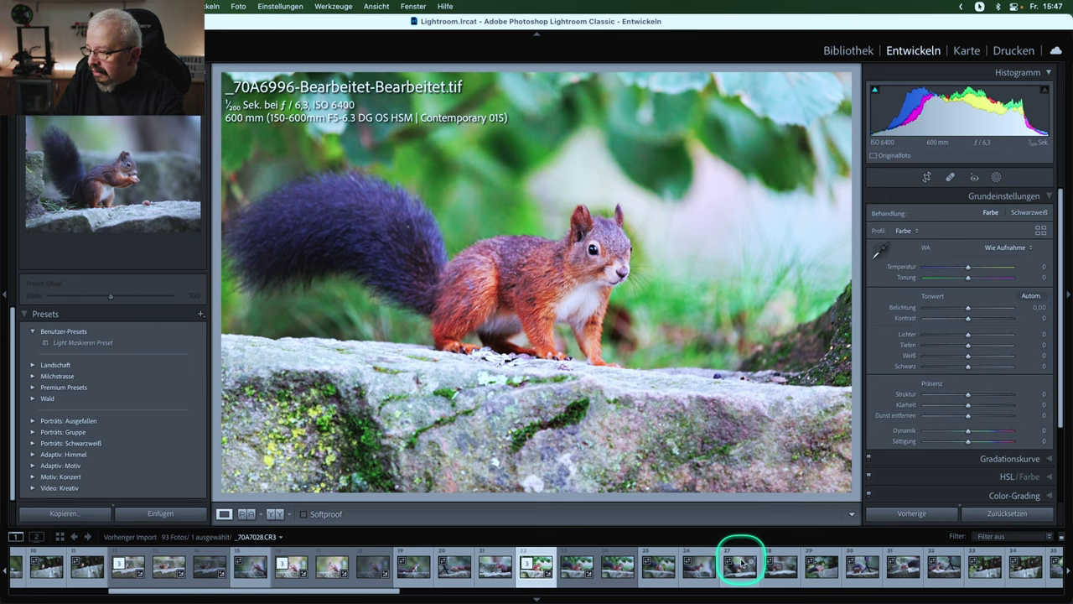
pyautogui.scroll(-1, 741, 564)
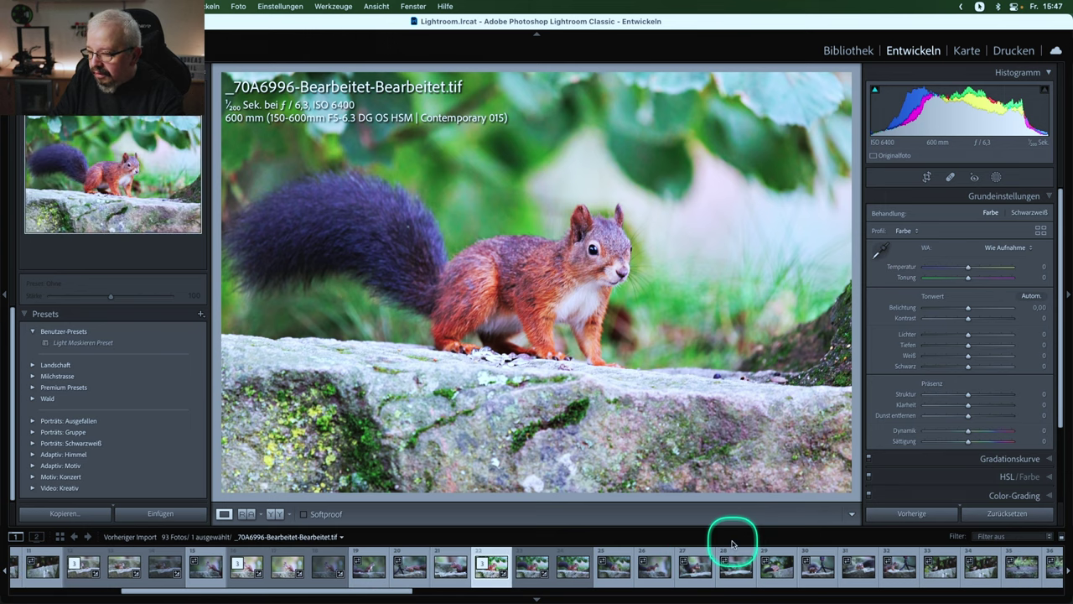
pyautogui.scroll(-1, 737, 563)
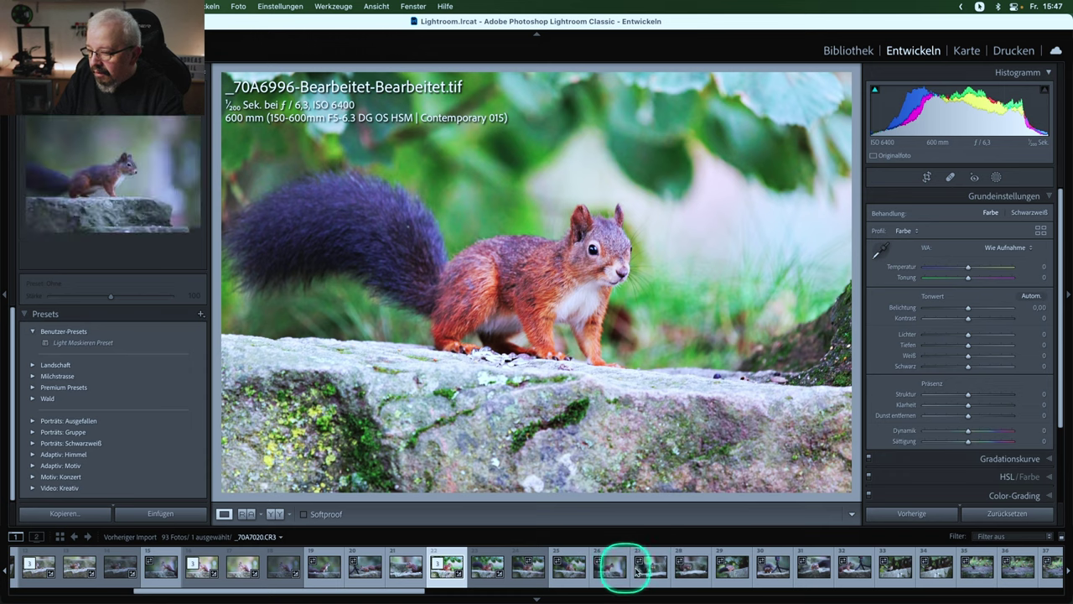
pyautogui.click(695, 570)
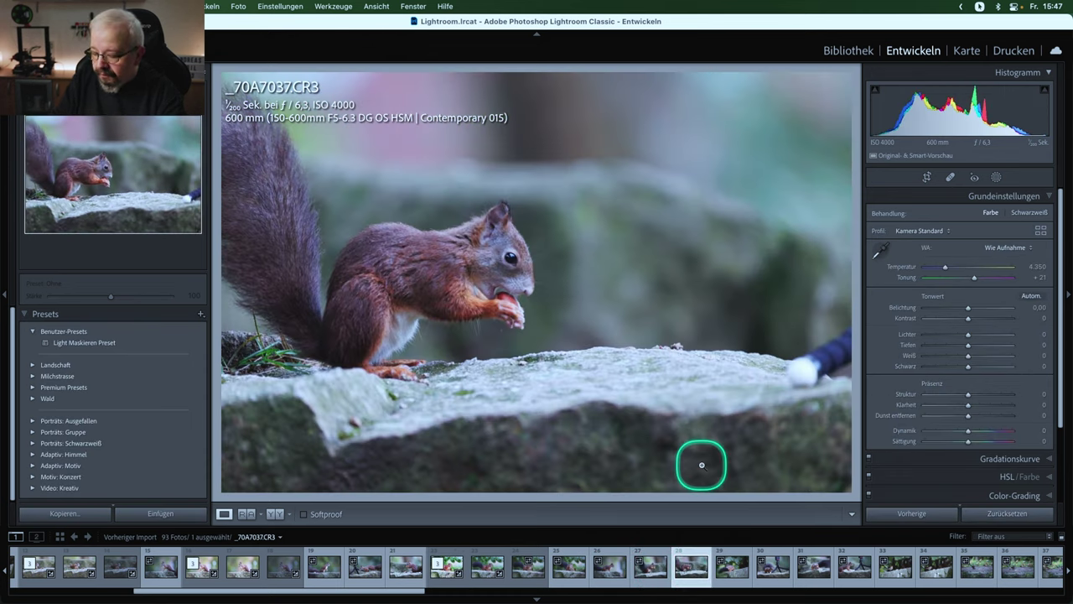
pyautogui.press('Right')
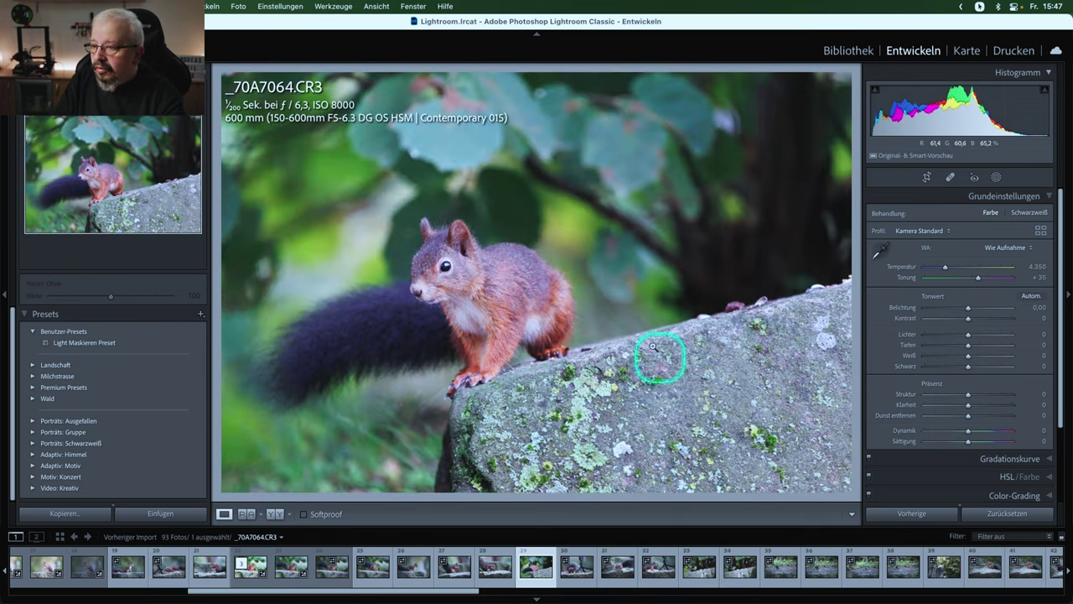
# - Check the squirrel's ear at 1:1, then apply the Linear-Canon EOS R6 profile
pyautogui.click(464, 251)
pyautogui.click(464, 252)
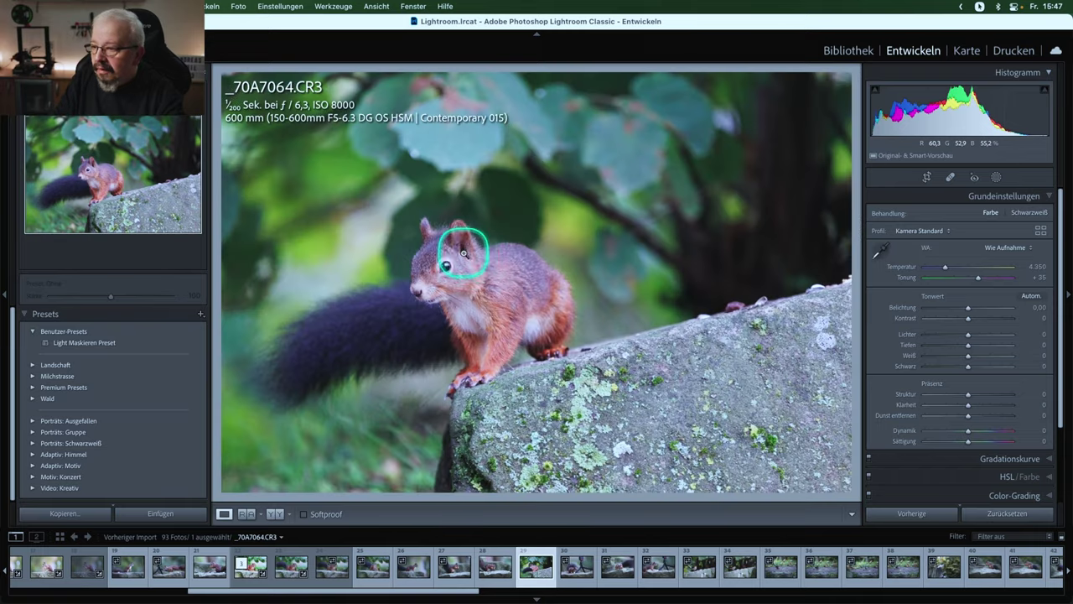
pyautogui.click(939, 232)
pyautogui.click(925, 250)
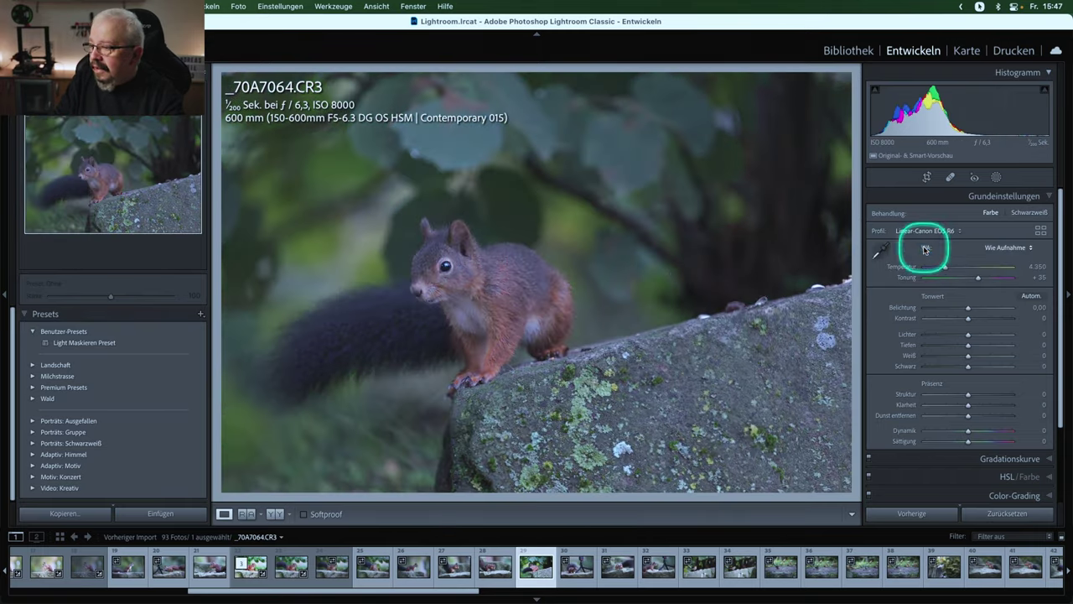
# - Send _70A7064.CR3 to Topaz DeNoise AI for editing as a TIFF
pyautogui.rightClick(574, 238)
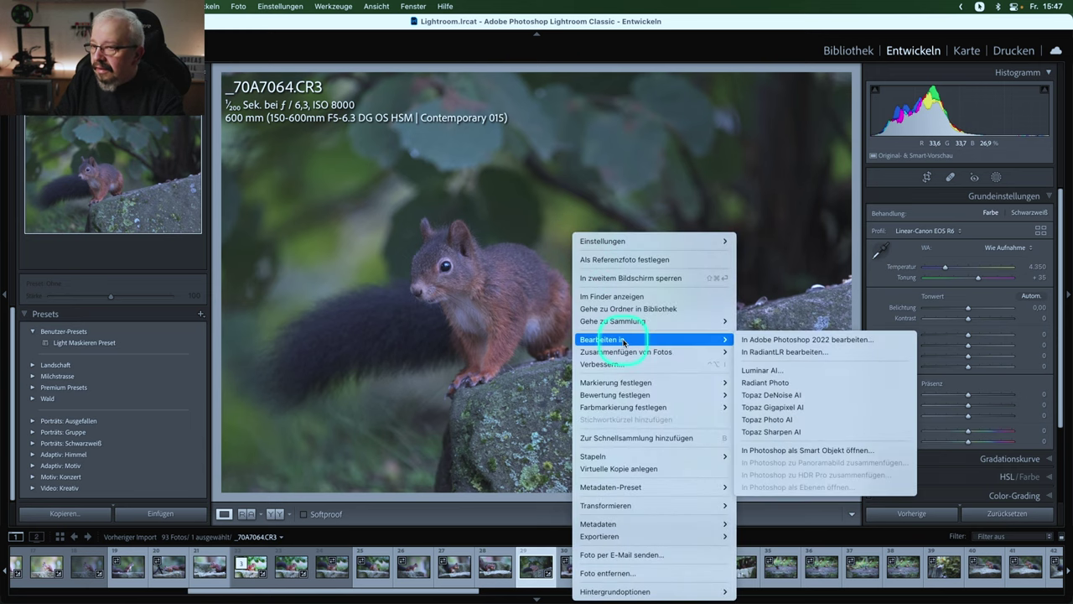
pyautogui.click(762, 394)
pyautogui.click(638, 294)
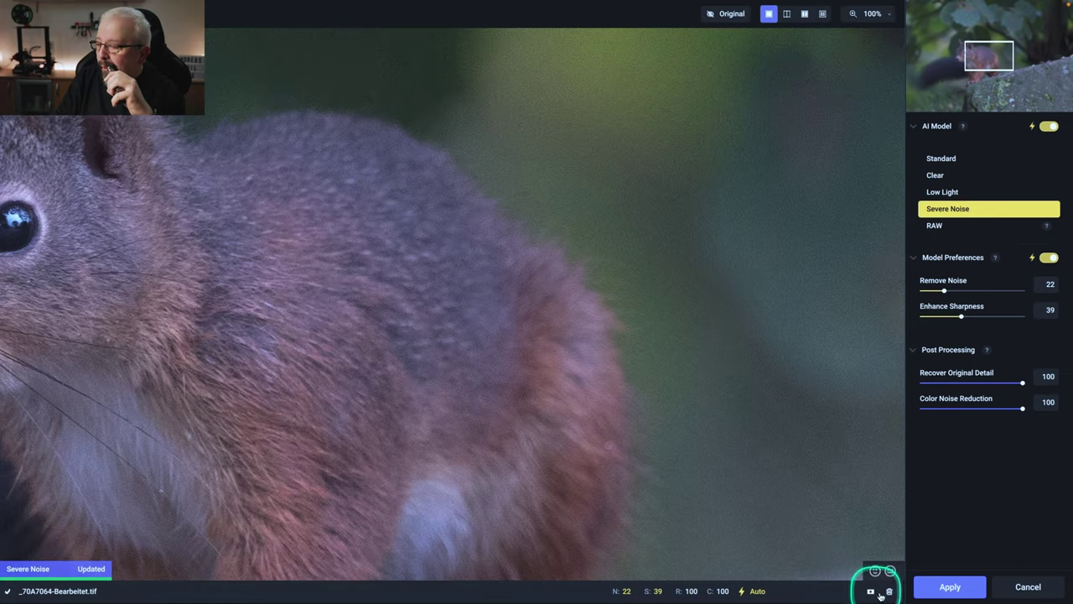
# - Apply Severe Noise denoising (noise 22, sharpness 39) and return the TIFF to Lightroom
pyautogui.click(922, 590)
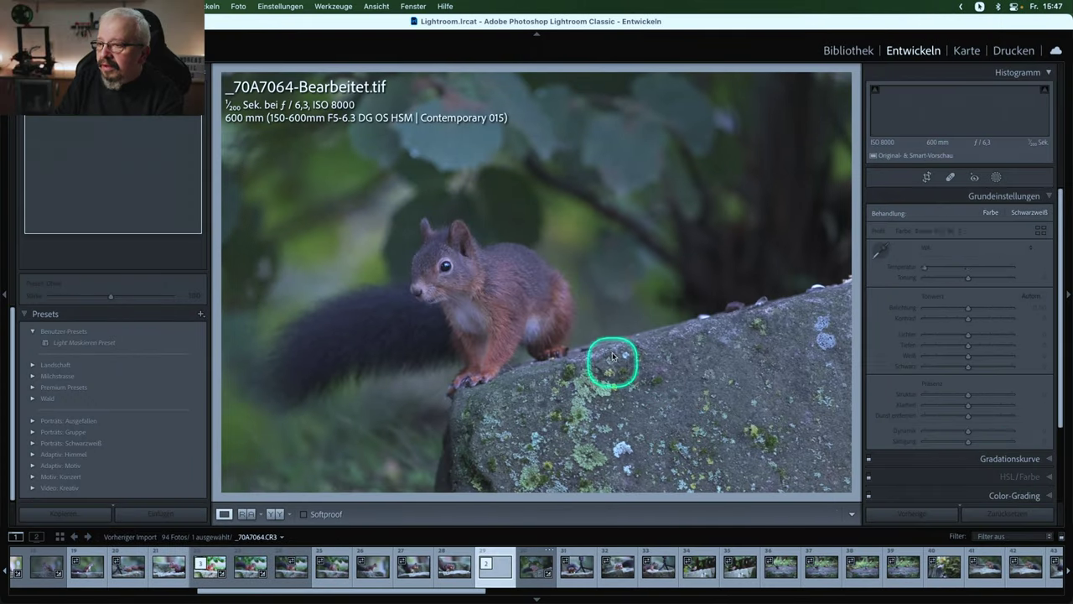
# - Open the denoised _70A7064-Bearbeitet.tif in Radiant Photo via Bearbeiten in
pyautogui.rightClick(581, 299)
pyautogui.moveTo(610, 338)
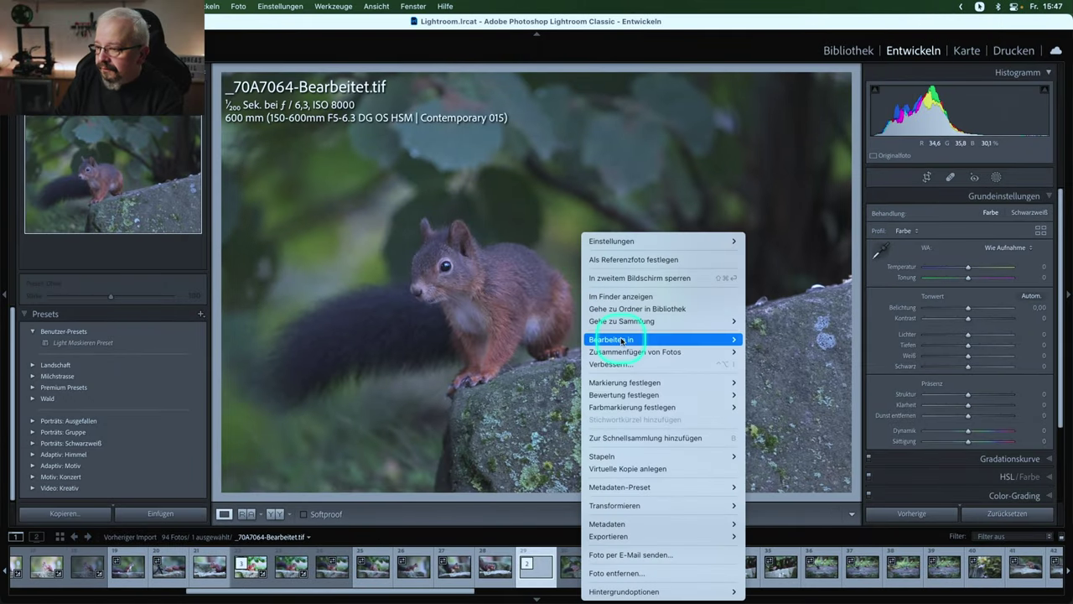
pyautogui.click(793, 371)
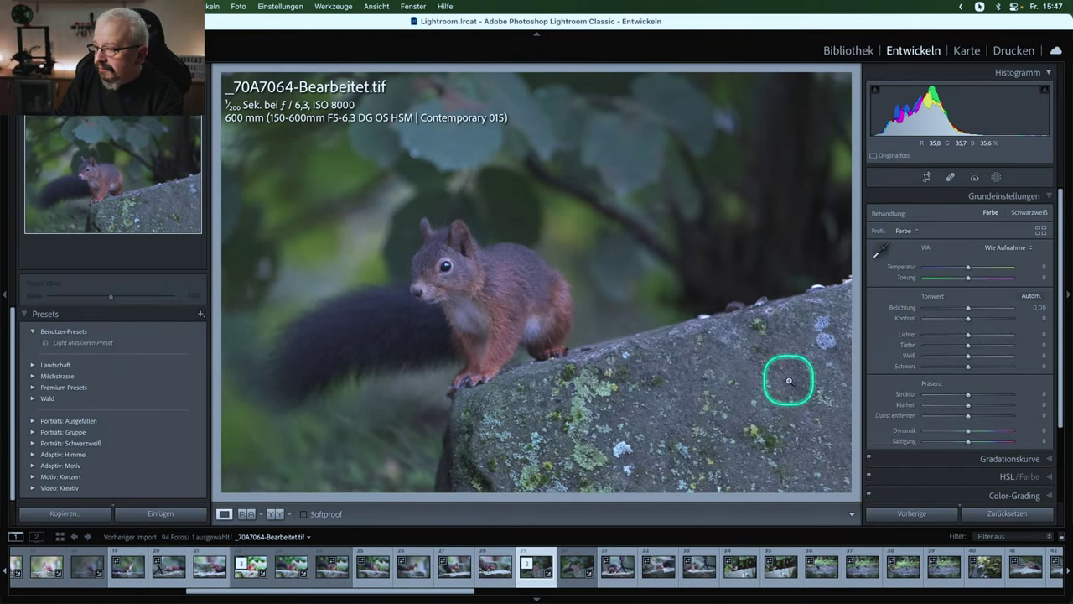
pyautogui.click(612, 311)
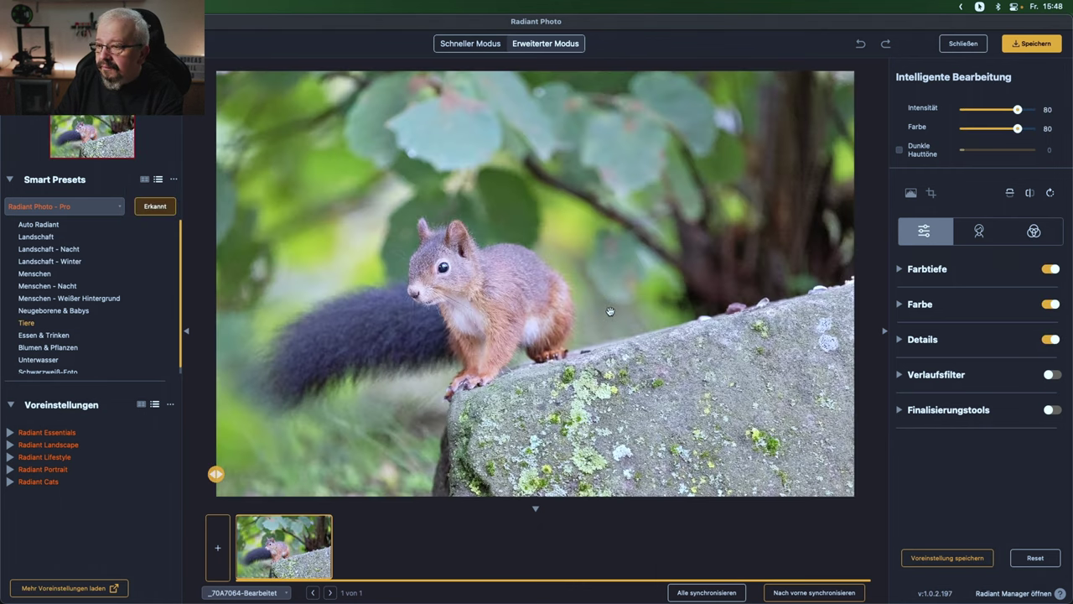
# - Save the Tiere-preset enhancement (intensity 80, colour 80) back to Lightroom
pyautogui.click(1031, 42)
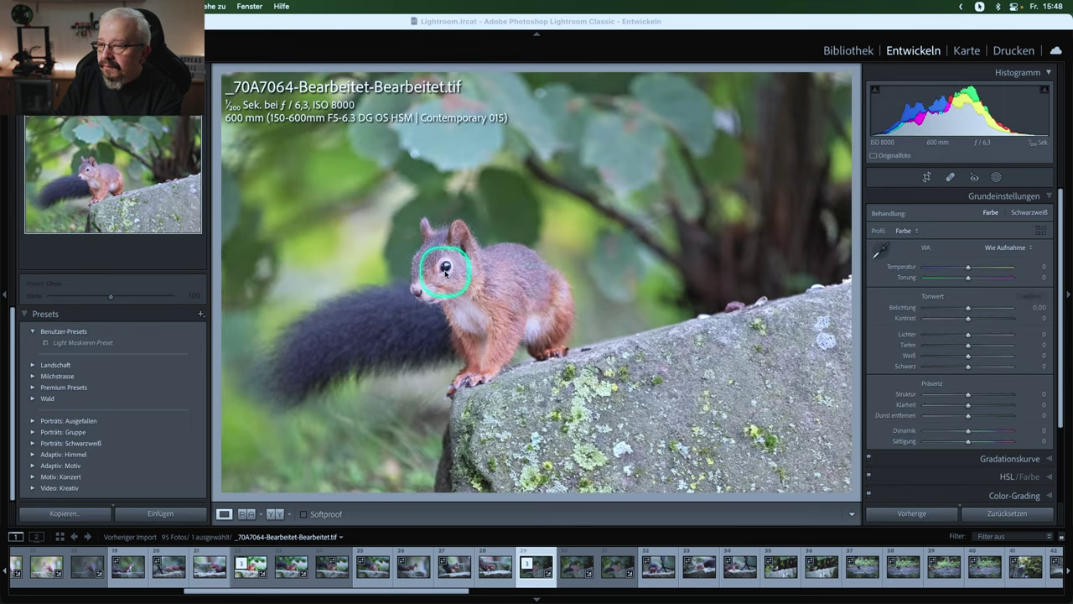
# - Inspect the enhanced squirrel's eye and ears up close, then return to full view
pyautogui.click(445, 268)
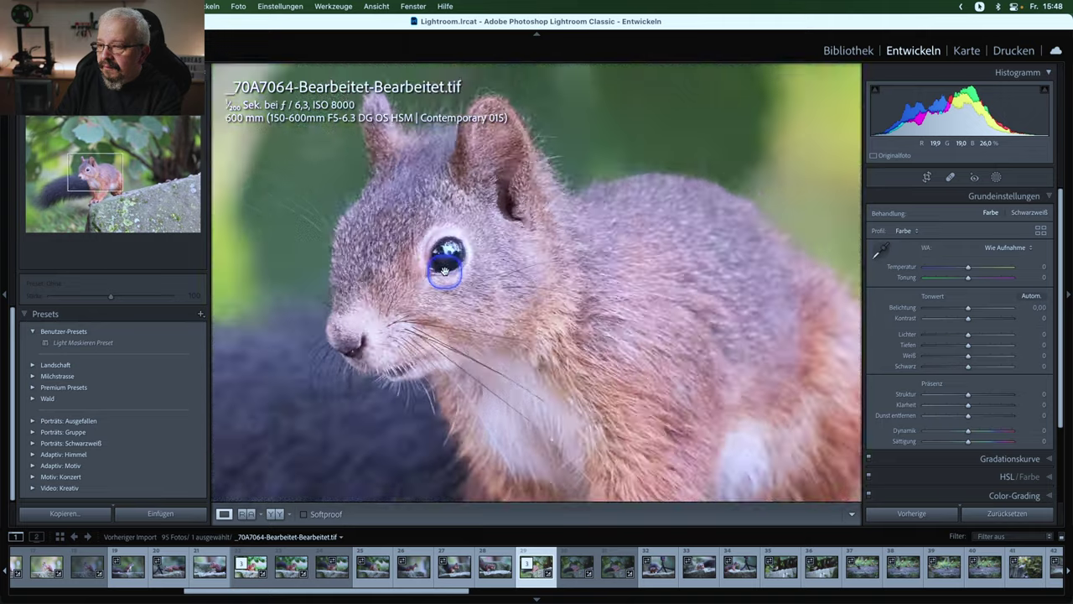
pyautogui.moveTo(513, 327); pyautogui.dragTo(545, 454)
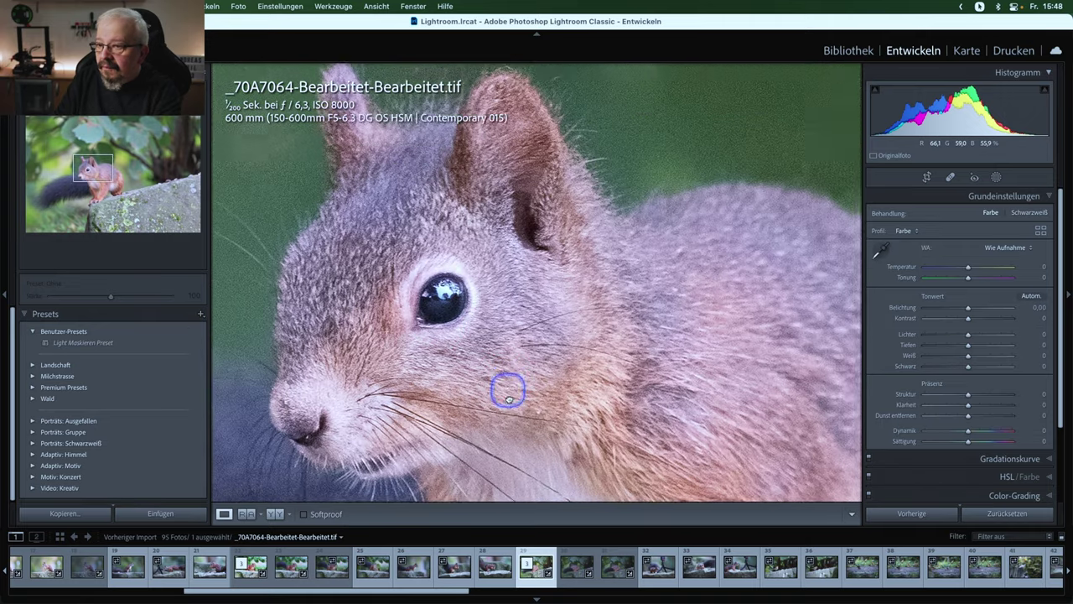
pyautogui.moveTo(493, 370); pyautogui.dragTo(635, 467)
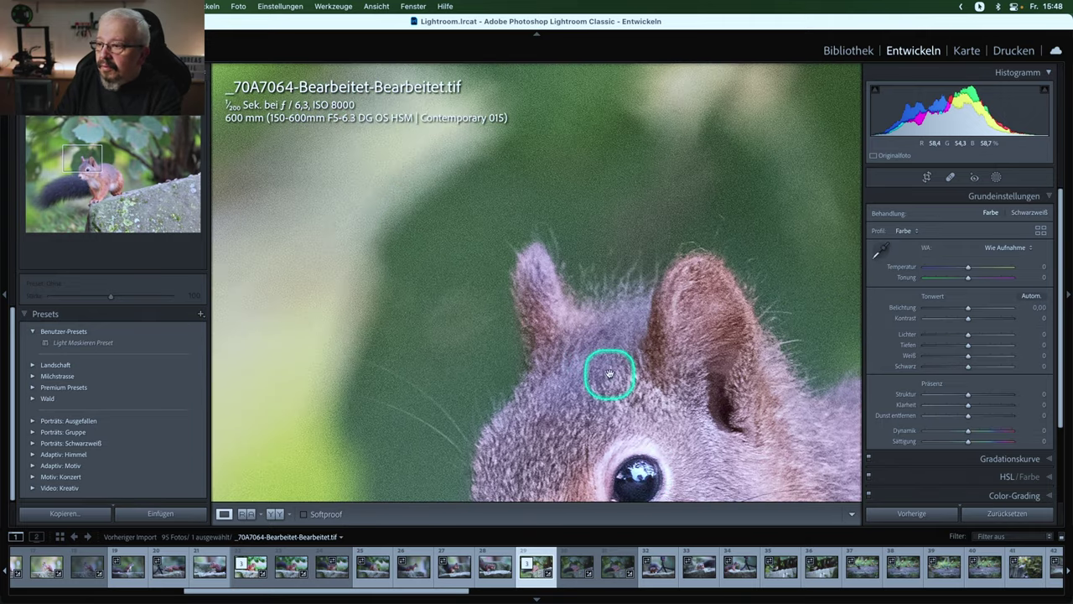
pyautogui.moveTo(606, 371); pyautogui.dragTo(472, 450)
pyautogui.moveTo(528, 409); pyautogui.dragTo(469, 371)
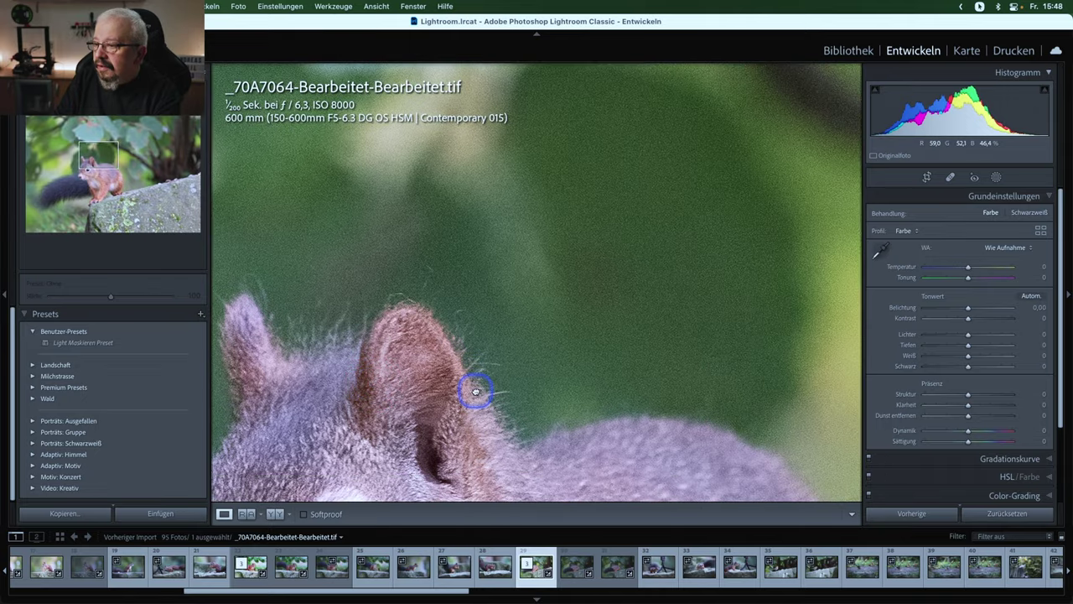
pyautogui.click(466, 373)
# - Send the Radiant-enhanced squirrel TIFF to Topaz DeNoise AI for editing
pyautogui.rightClick(482, 333)
pyautogui.moveTo(513, 339)
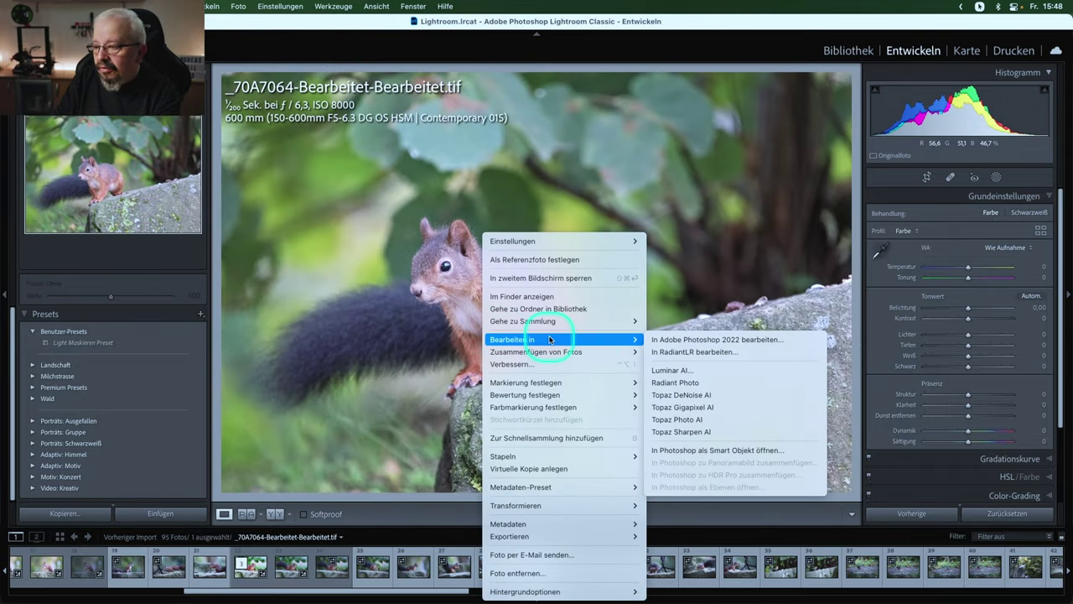
pyautogui.click(681, 395)
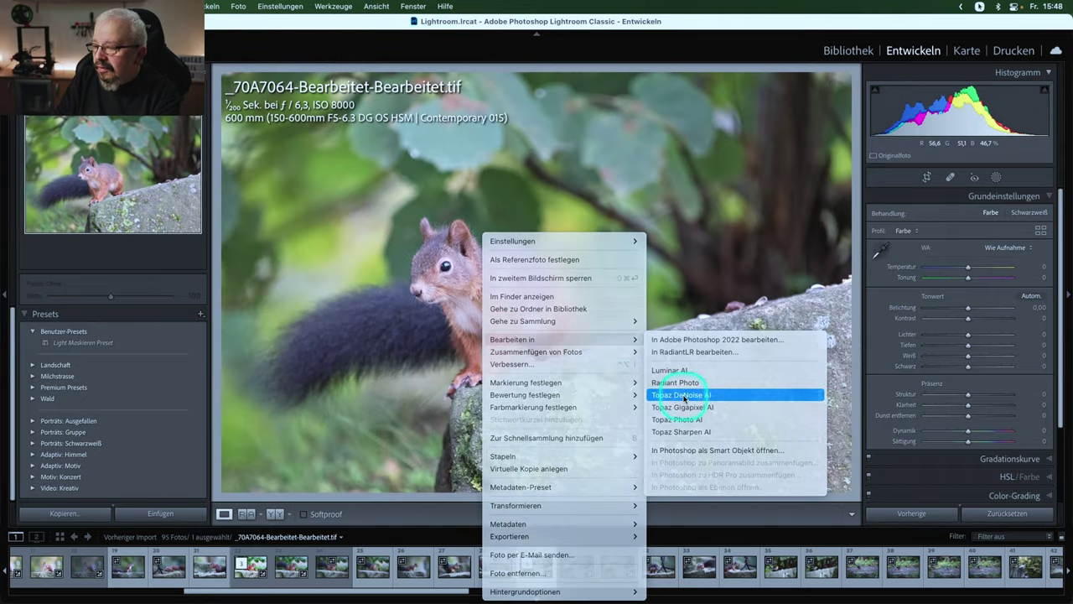
pyautogui.click(608, 315)
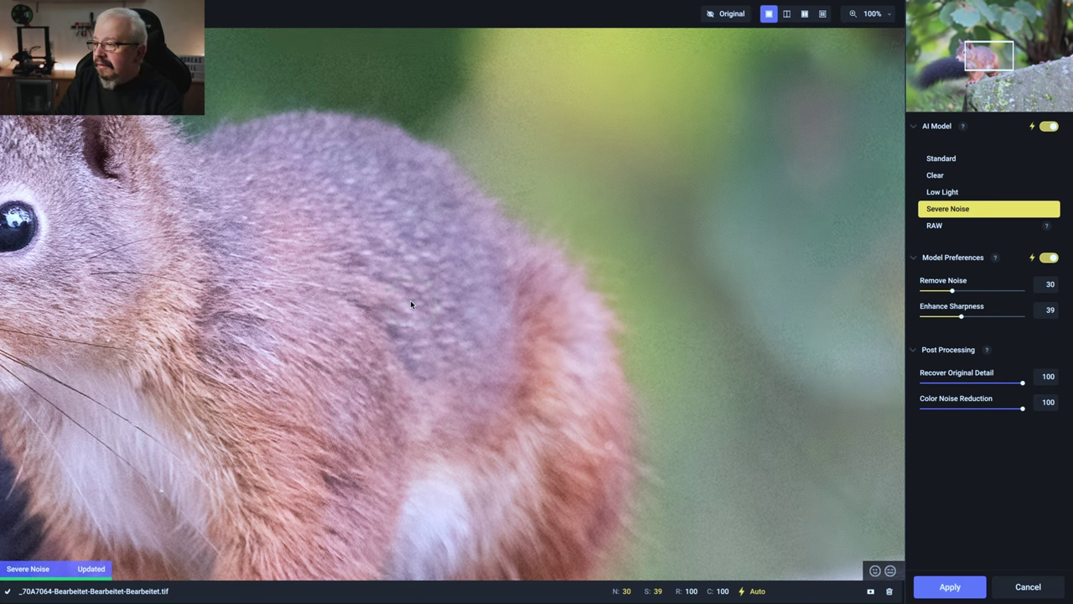
# - Check the fur, then apply Severe Noise at noise 30, sharpness 39 and return
pyautogui.moveTo(411, 304); pyautogui.dragTo(559, 416)
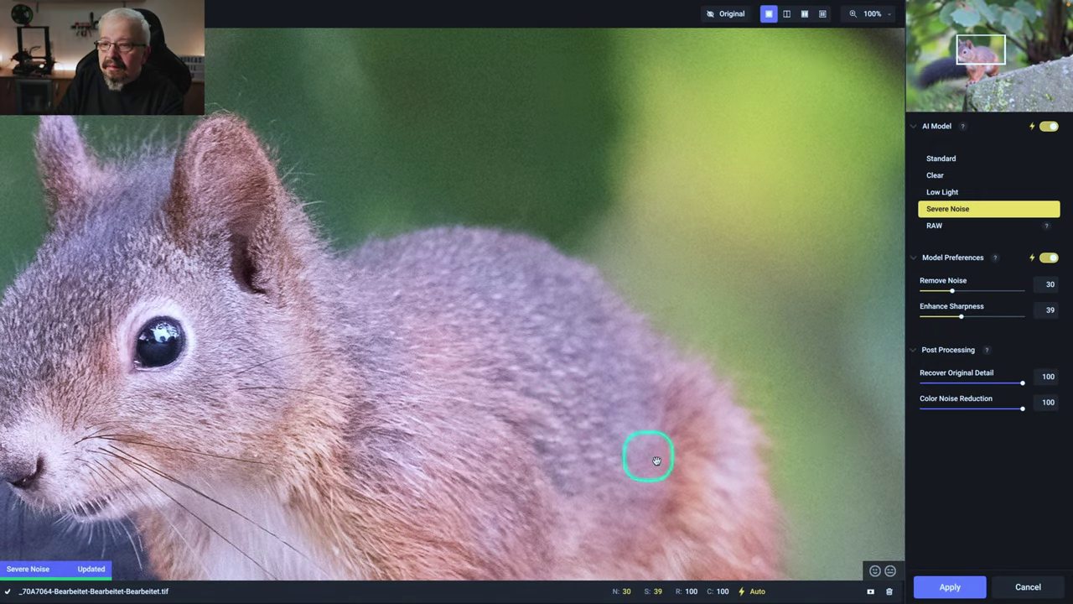
pyautogui.click(950, 588)
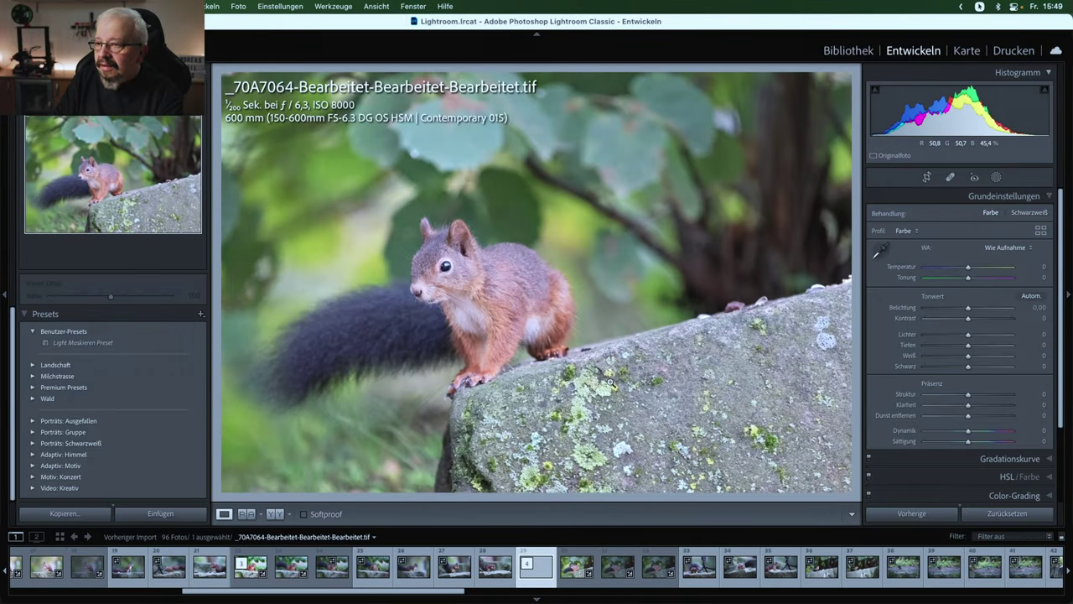
# - Start exporting _70A7064-Bearbeitet-Bearbeitet-Bearbeitet.tif from its context menu
pyautogui.moveTo(513, 346); pyautogui.dragTo(520, 304)
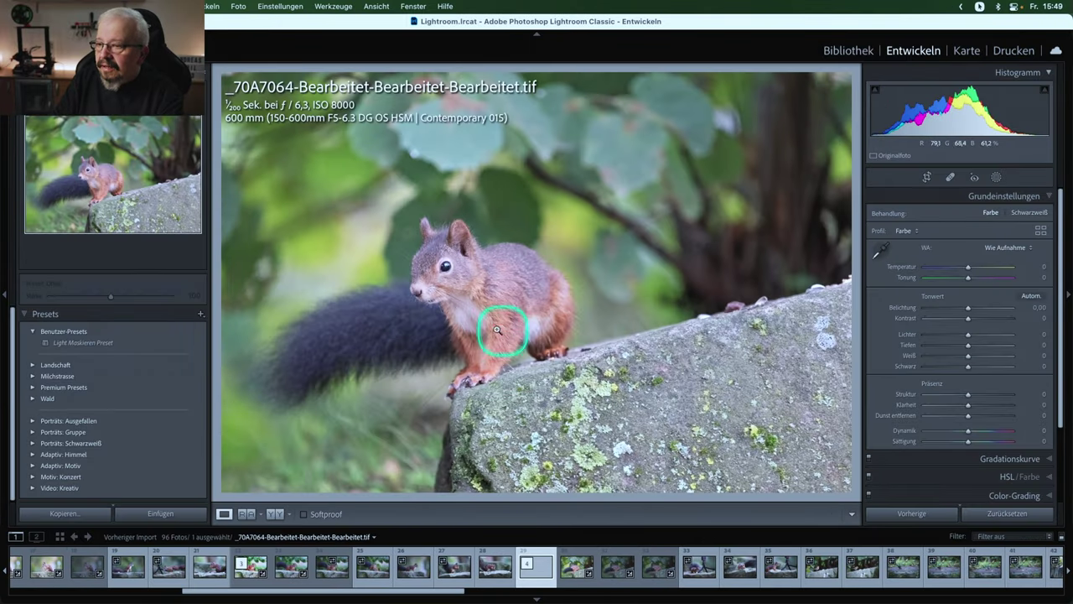
pyautogui.rightClick(520, 304)
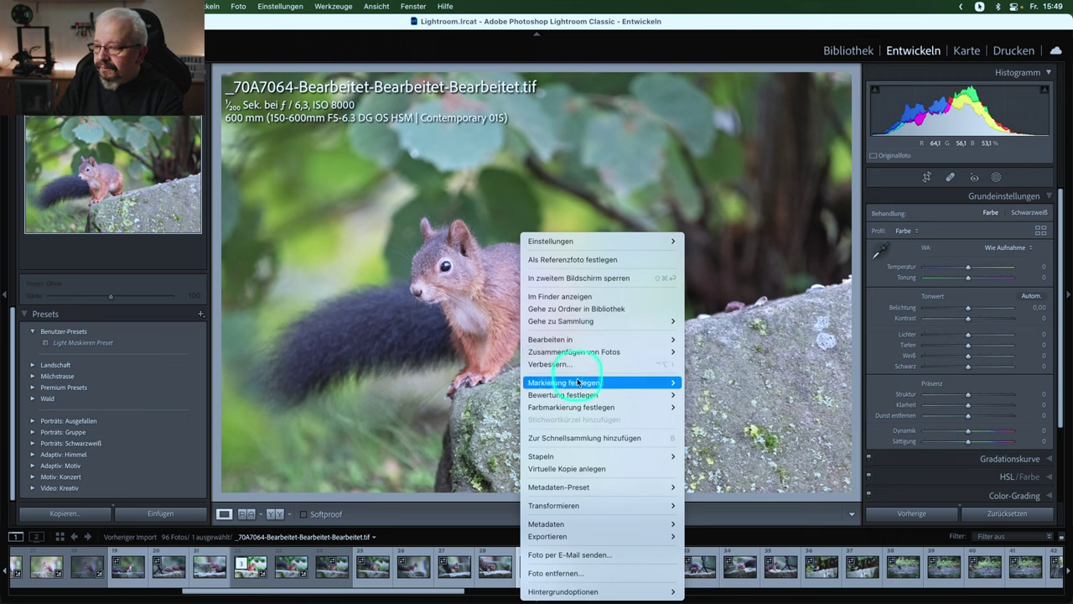
pyautogui.moveTo(587, 536)
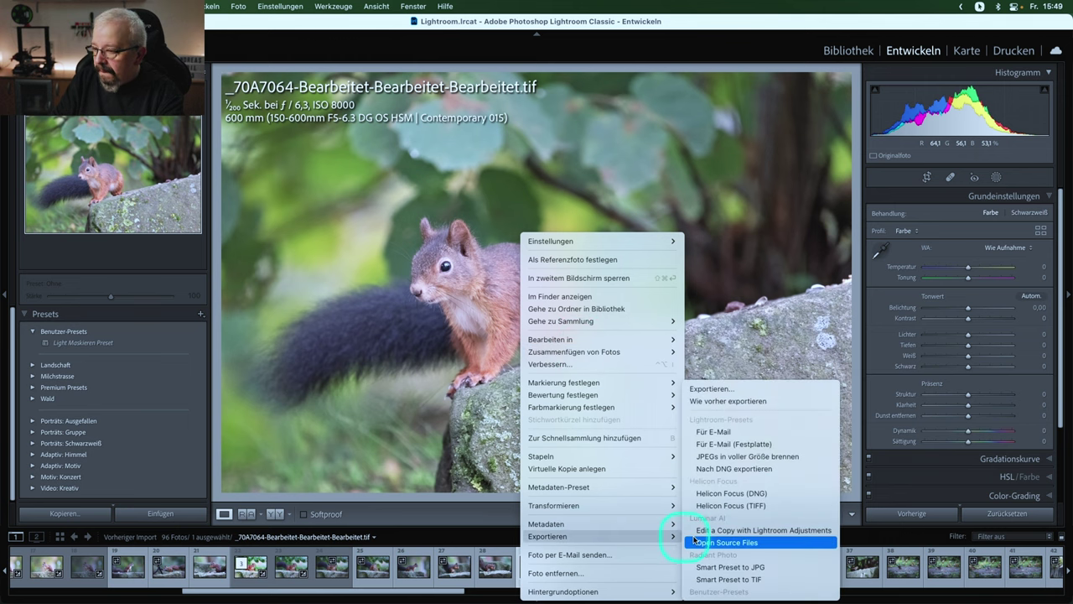
pyautogui.click(727, 402)
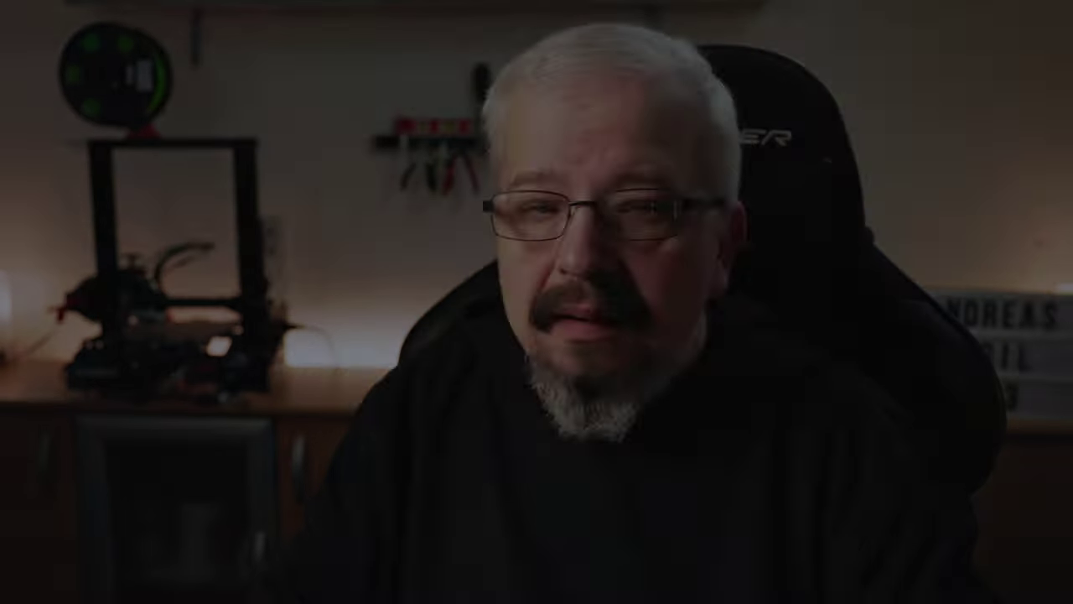